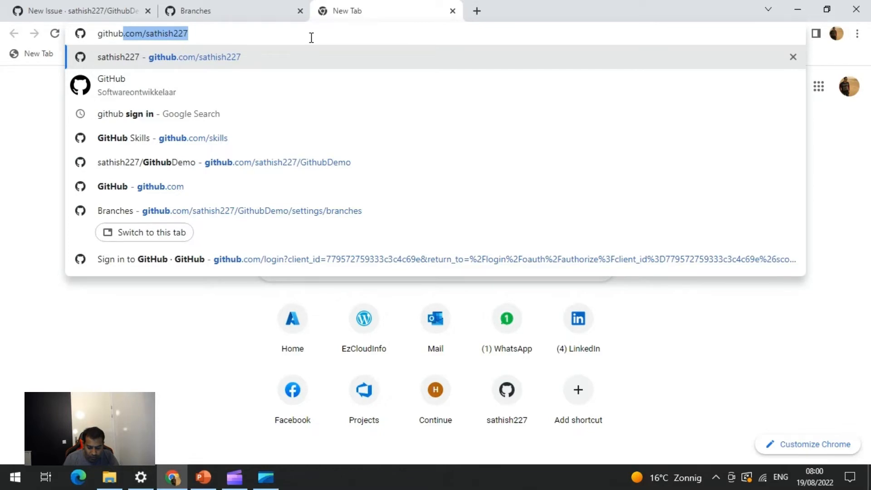
# Go to github.com/skills and open the skills/introduction-to-github repository
pyautogui.press('End')
pyautogui.press('BackSpace')
pyautogui.press('BackSpace')
pyautogui.press('BackSpace')
pyautogui.press('BackSpace')
pyautogui.press('BackSpace')
pyautogui.press('BackSpace')
pyautogui.press('BackSpace')
pyautogui.press('BackSpace')
pyautogui.press('BackSpace')
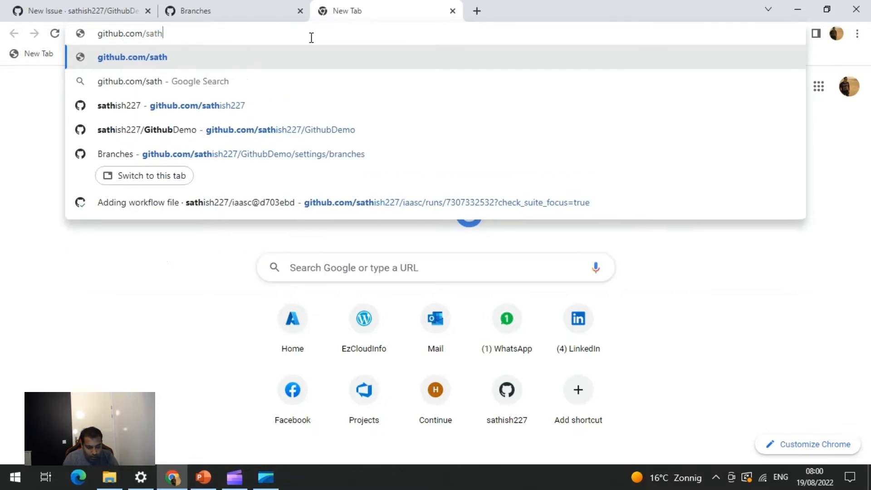
pyautogui.write('kills')
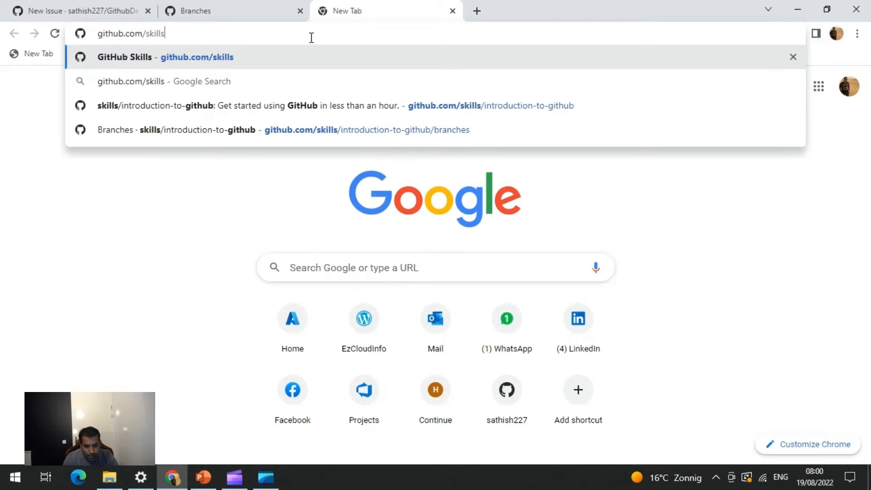
pyautogui.click(399, 114)
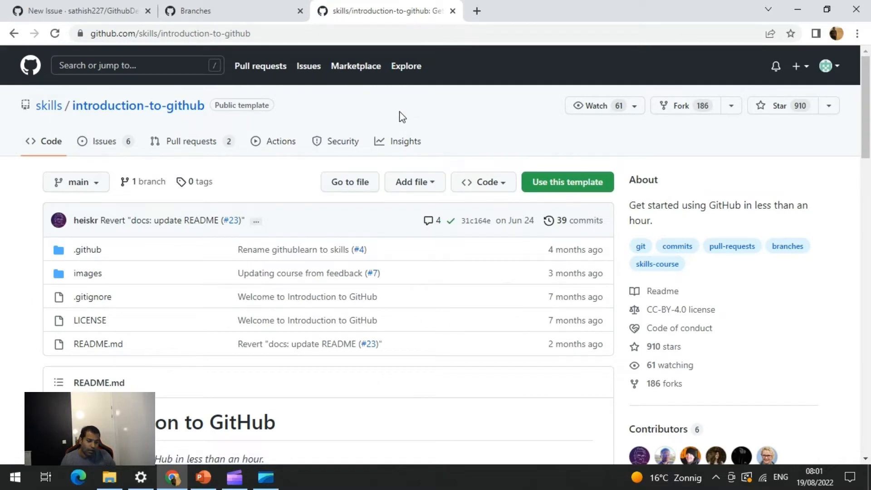
# Review the introduction-to-github repository page and choose to use it as a template for a new repository
pyautogui.scroll(-1, 367, 153)
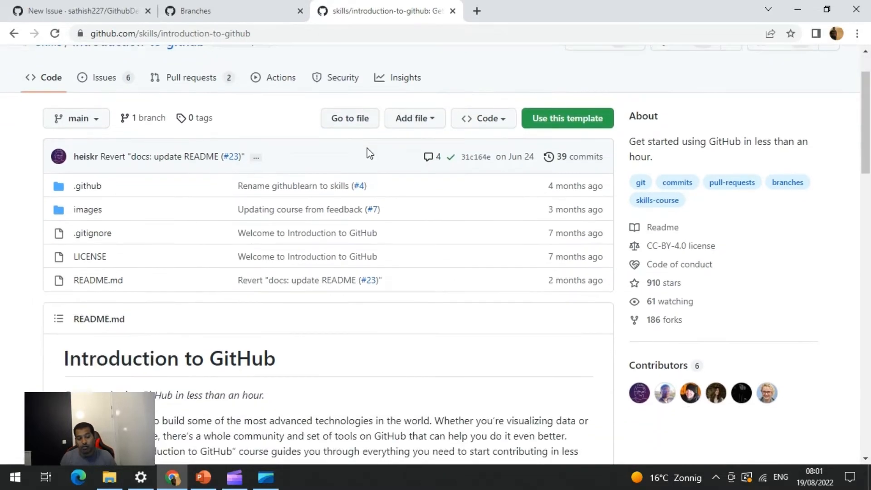
pyautogui.scroll(1, 366, 153)
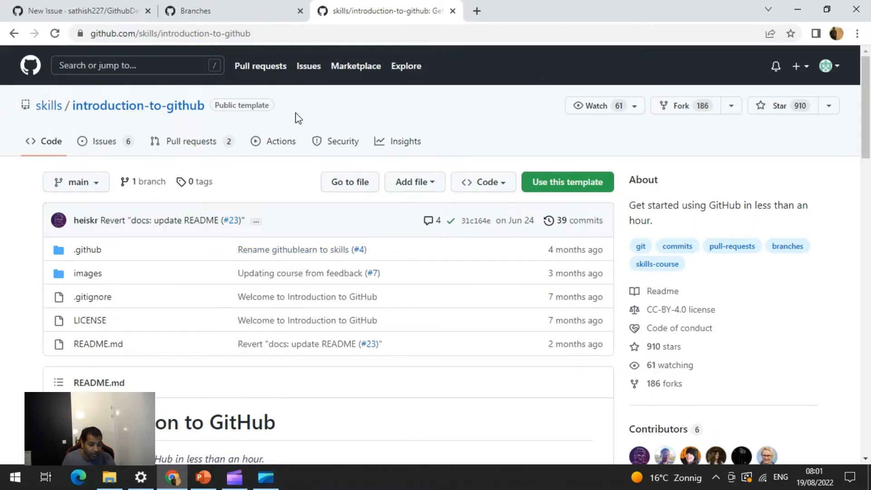
pyautogui.scroll(-3, 298, 117)
pyautogui.scroll(3, 298, 117)
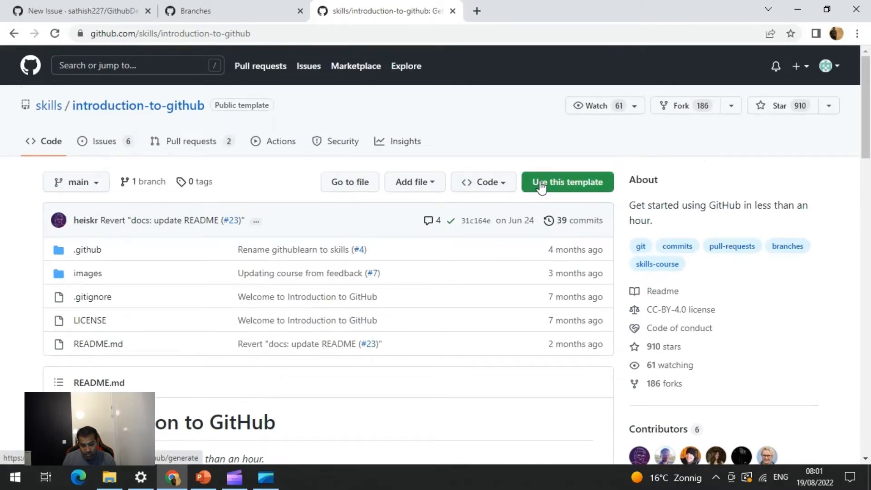
pyautogui.scroll(-4, 469, 257)
pyautogui.scroll(1, 470, 250)
pyautogui.click(572, 58)
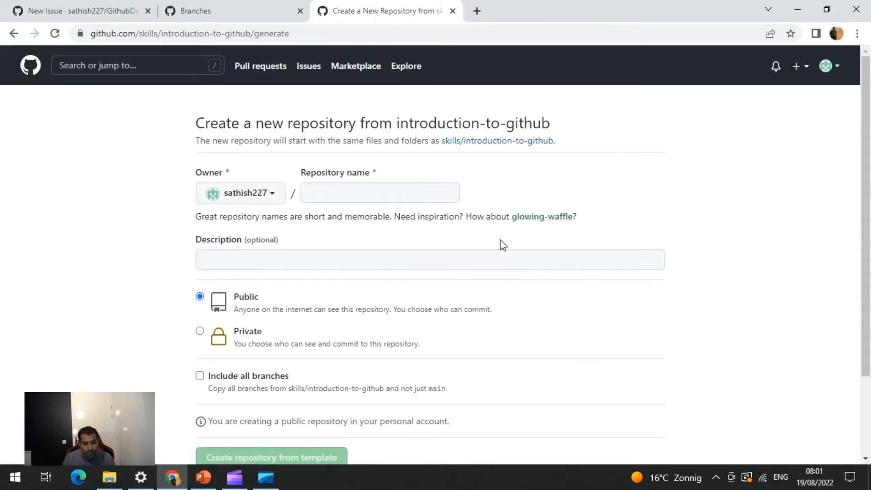
# Name the new repository GitDemo and add the description 'Demo for Github new users'
pyautogui.click(405, 194)
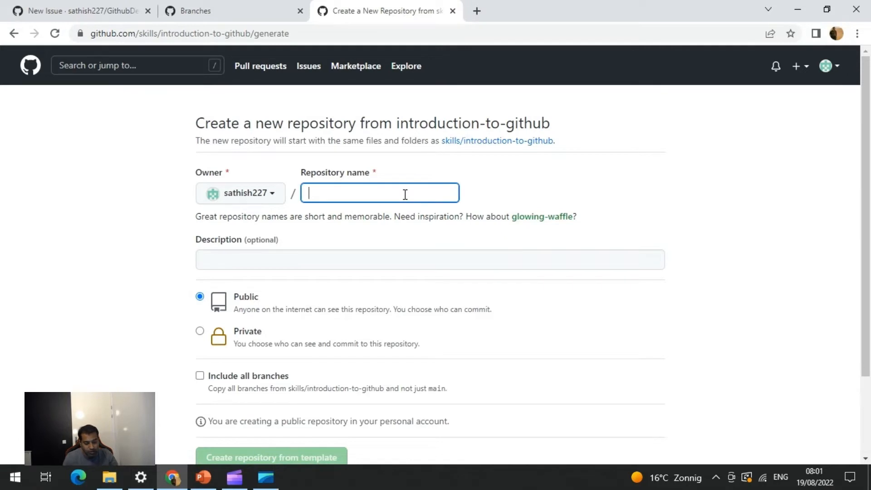
pyautogui.write('GitDemo')
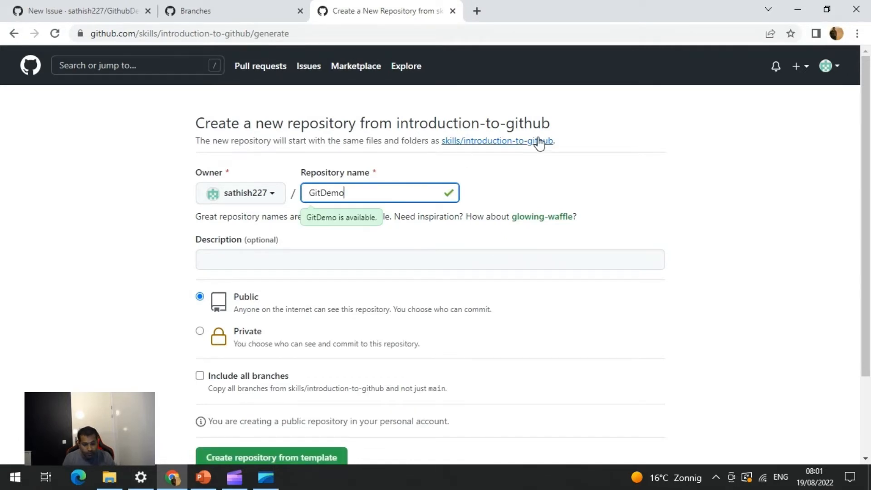
pyautogui.click(598, 179)
pyautogui.click(309, 262)
pyautogui.write('Demo')
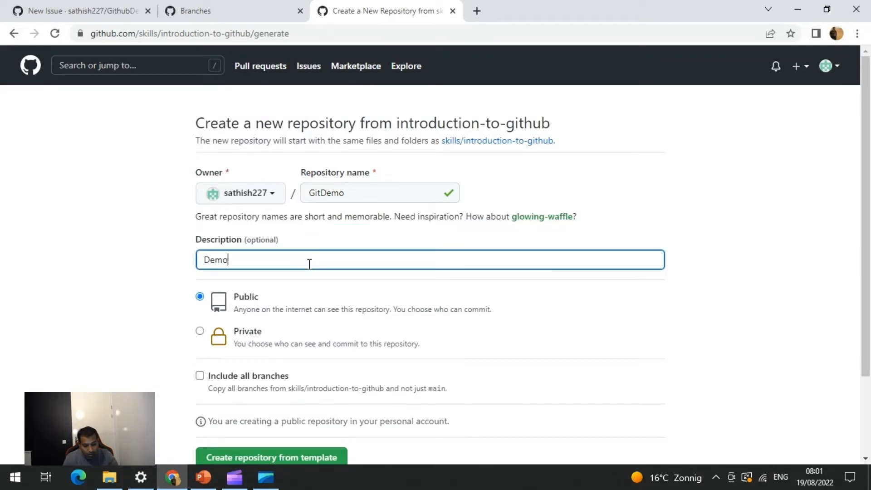
pyautogui.write(' for Gi')
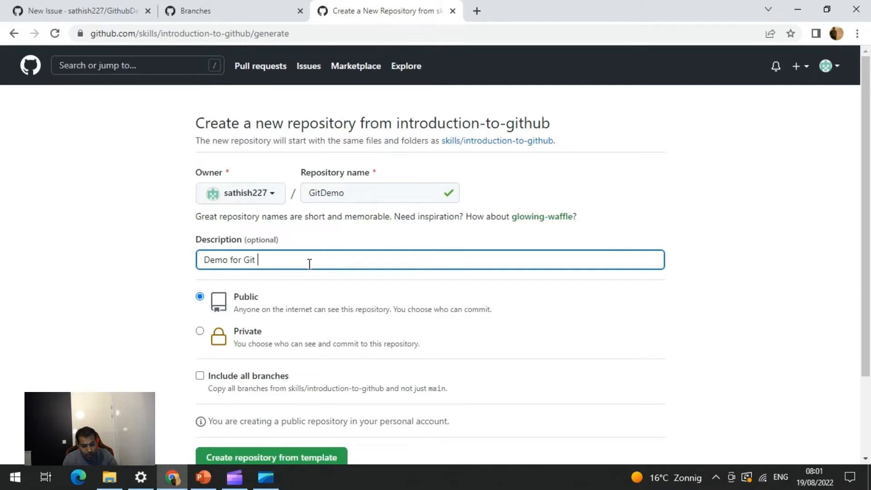
pyautogui.write('thub new users')
# Change the repository name to GithubDemo1
pyautogui.click(321, 191)
pyautogui.write('hub')
pyautogui.press('Right')
pyautogui.press('Right')
pyautogui.press('Right')
pyautogui.press('Right')
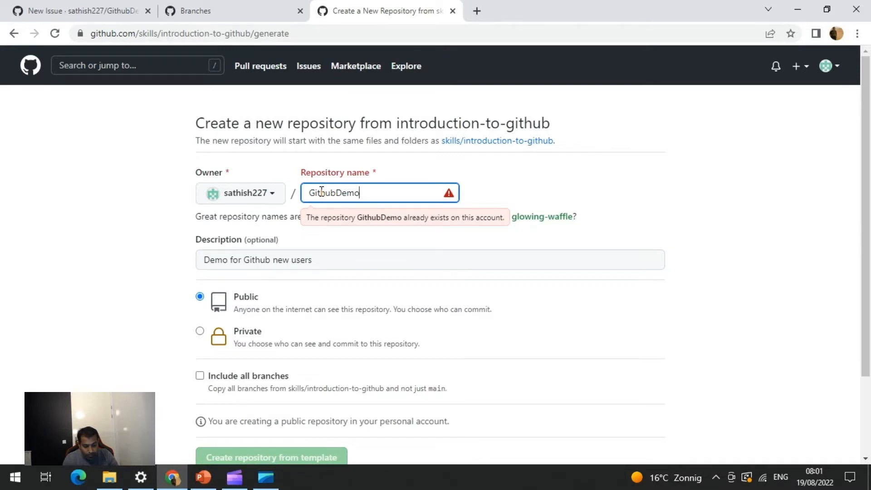
pyautogui.write('1')
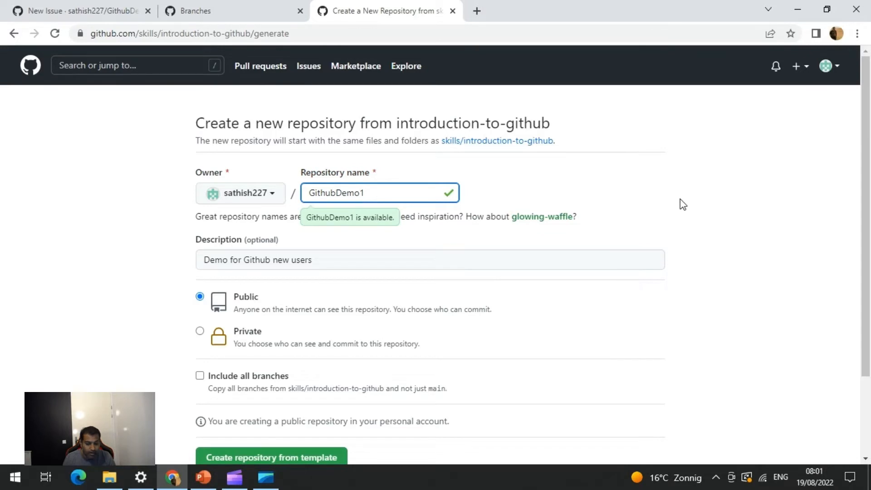
pyautogui.click(680, 199)
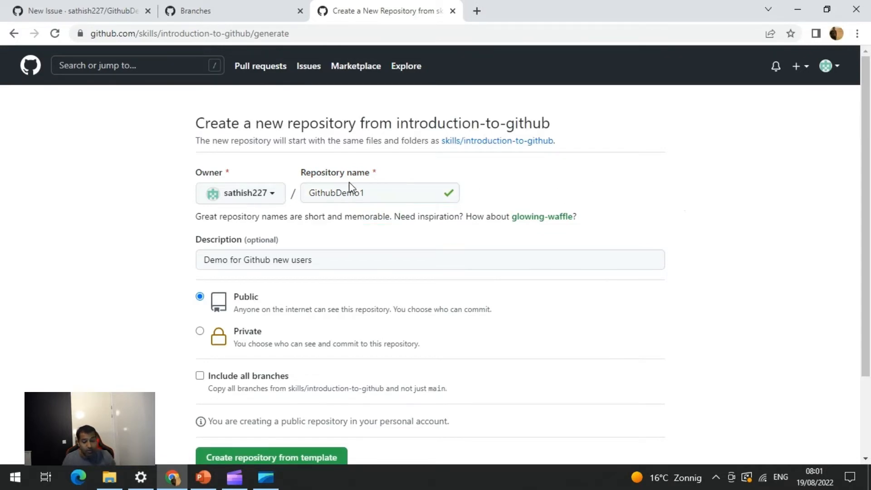
# Create the public repository from the template
pyautogui.scroll(-1, 443, 260)
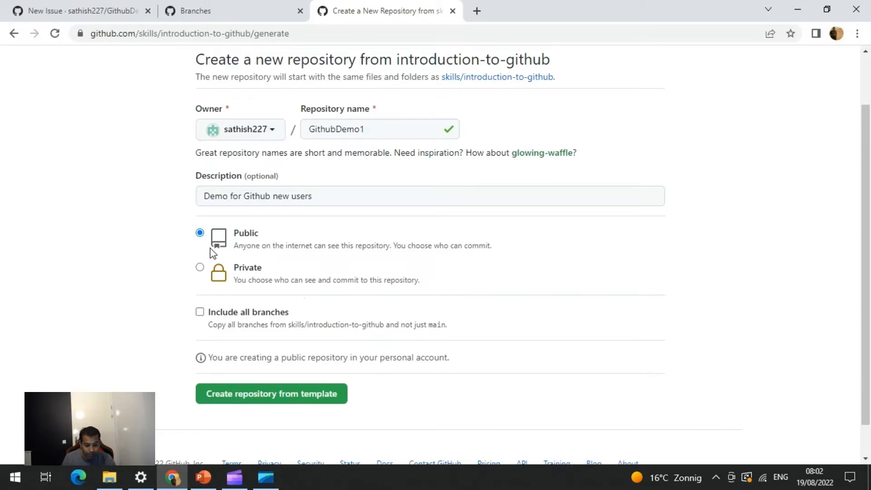
pyautogui.click(306, 402)
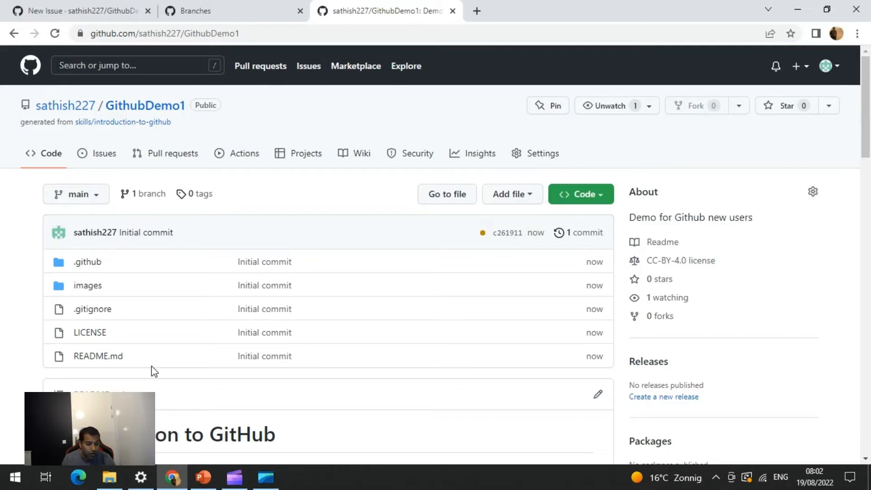
# Start a new issue titled 'new feature' with the comment 'To roll out a new feature'
pyautogui.click(113, 159)
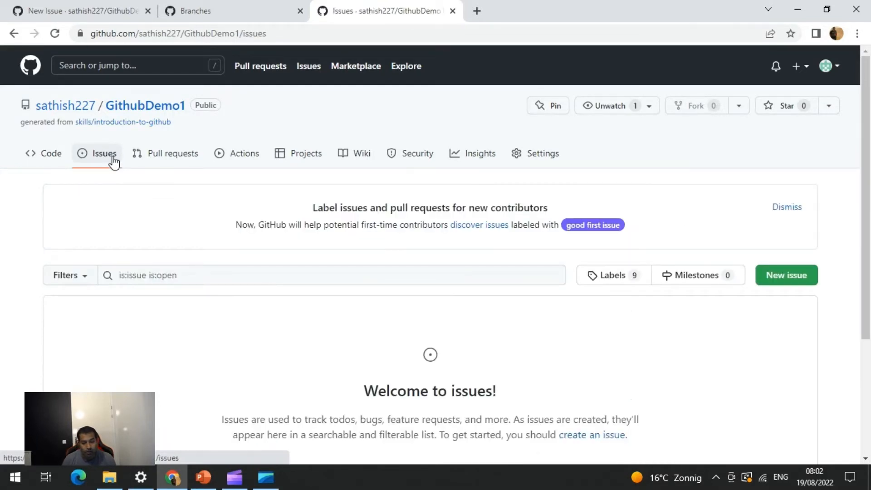
pyautogui.click(801, 280)
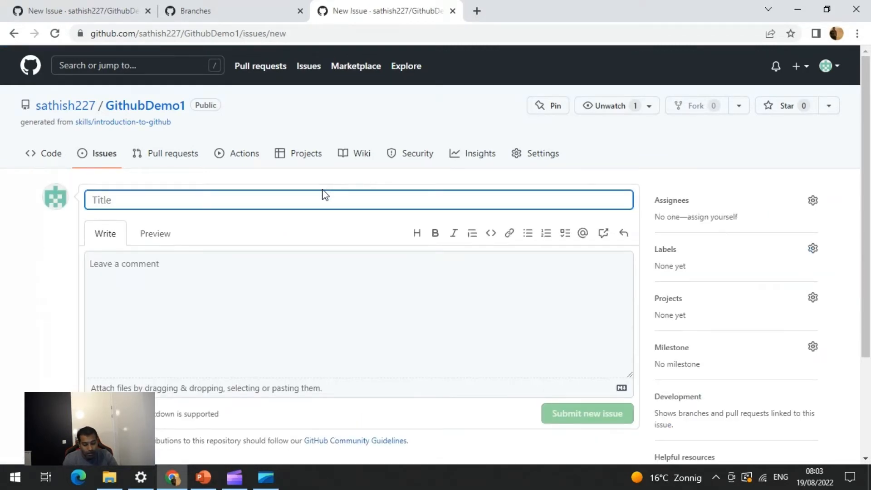
pyautogui.write('new feature')
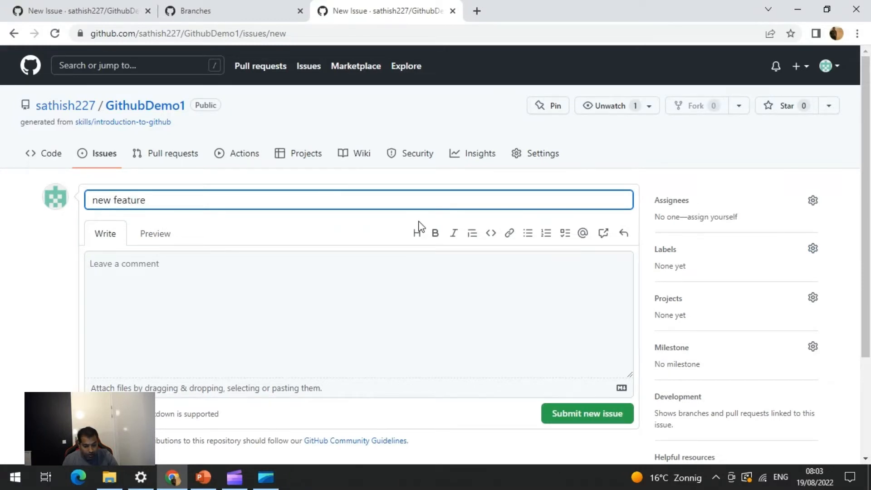
pyautogui.click(210, 268)
pyautogui.write('To ')
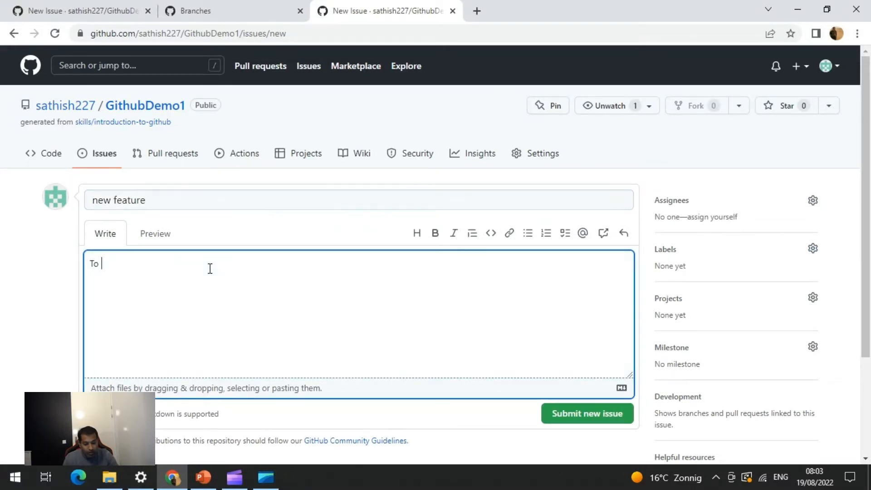
pyautogui.write('roll out a new feature')
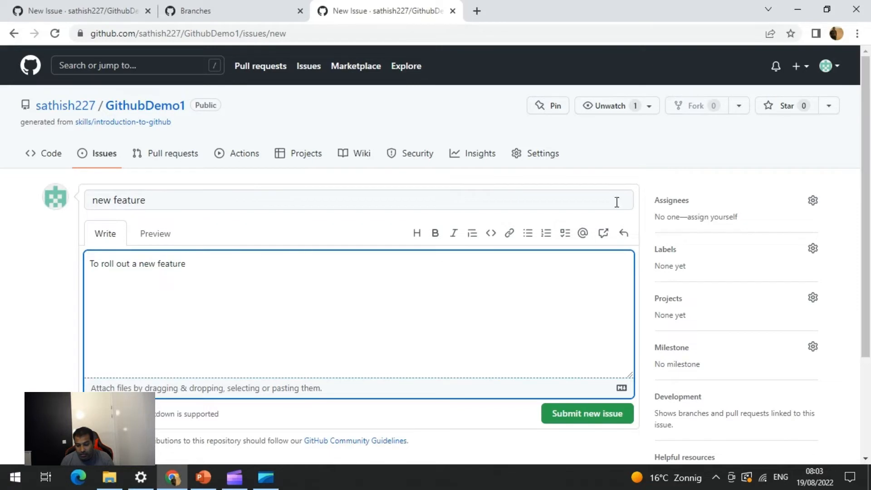
# Assign the issue to your own account
pyautogui.click(789, 200)
pyautogui.click(812, 200)
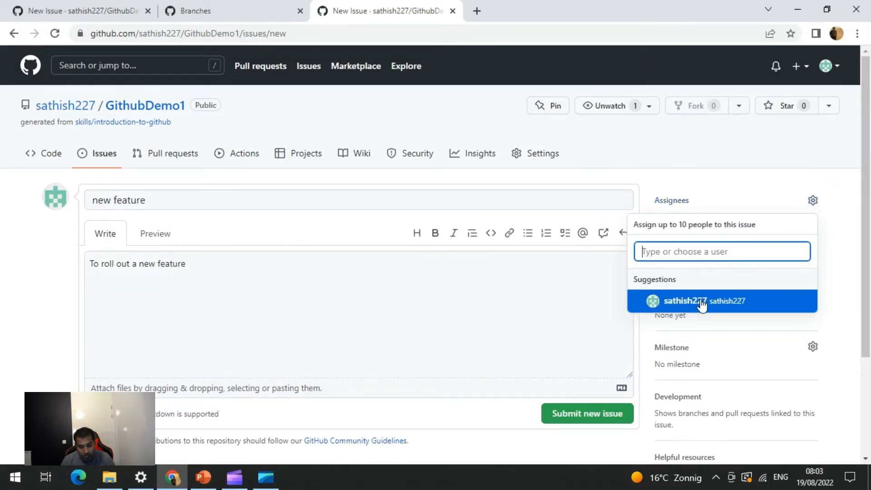
pyautogui.click(702, 305)
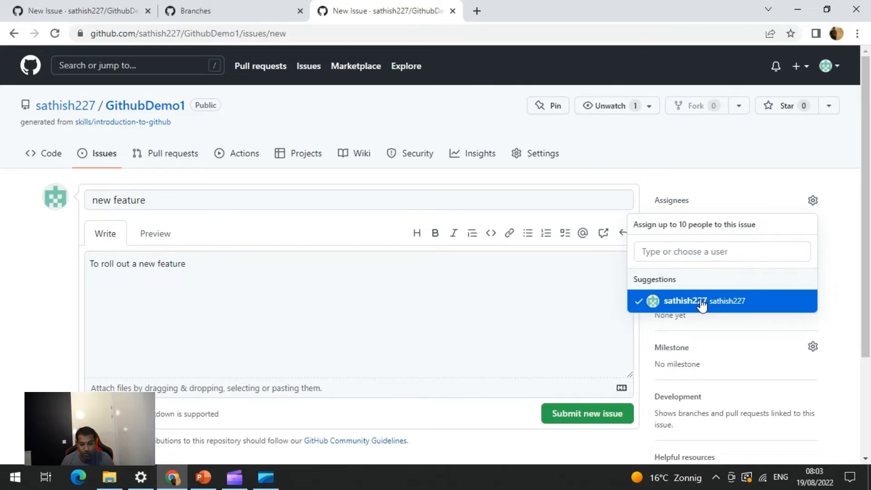
pyautogui.click(757, 162)
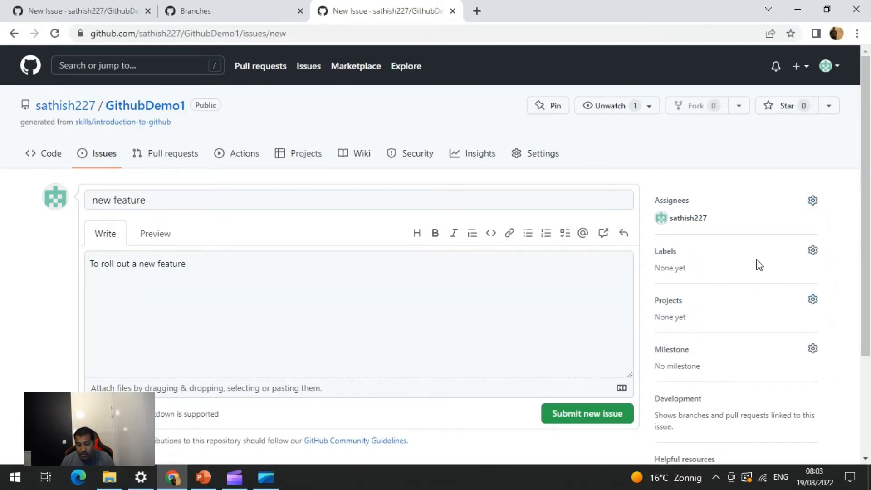
# Apply the enhancement label to the issue and submit it
pyautogui.click(812, 250)
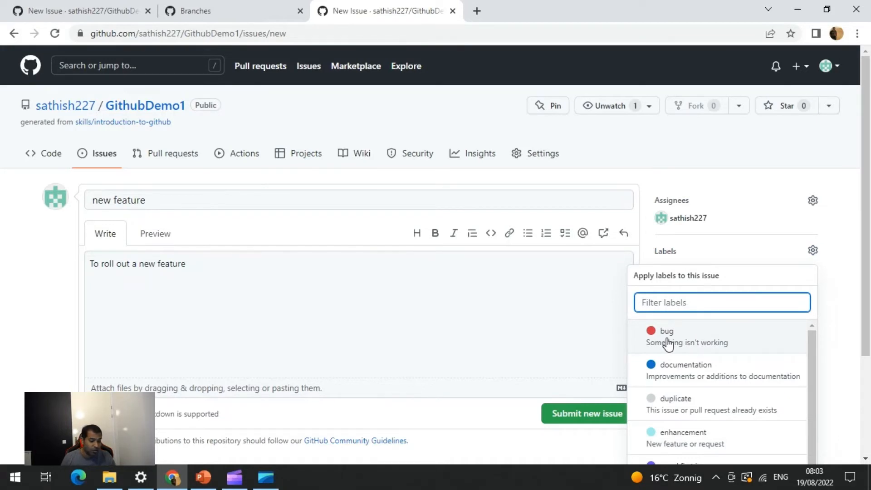
pyautogui.scroll(-1, 721, 411)
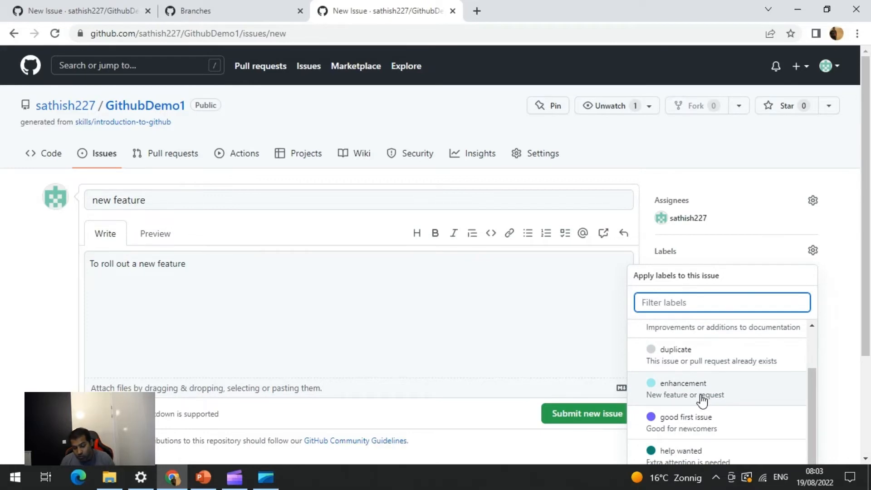
pyautogui.click(701, 399)
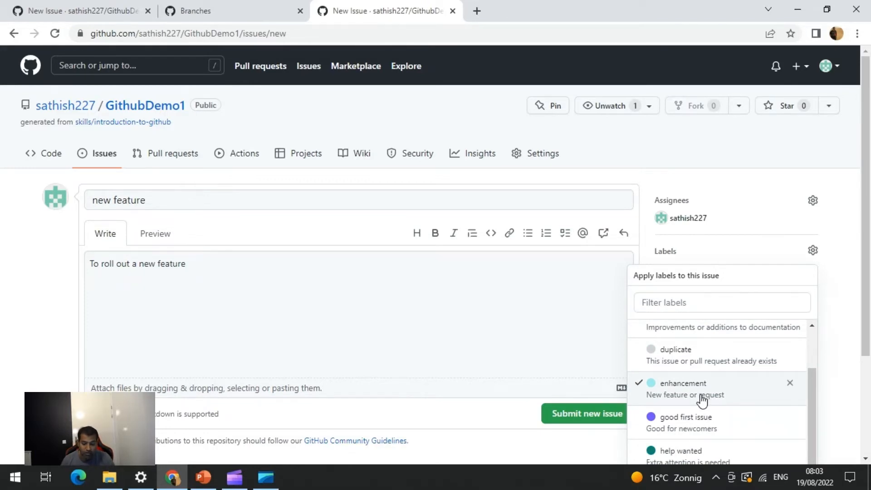
pyautogui.click(845, 248)
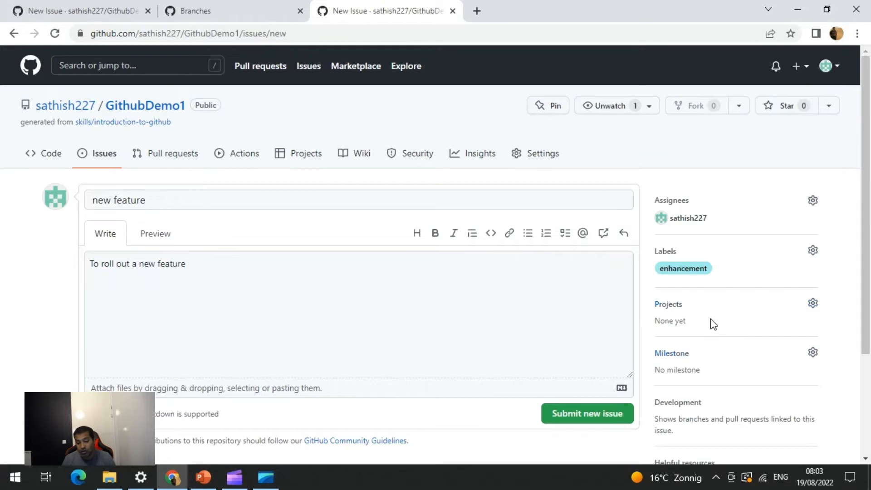
pyautogui.scroll(-1, 713, 316)
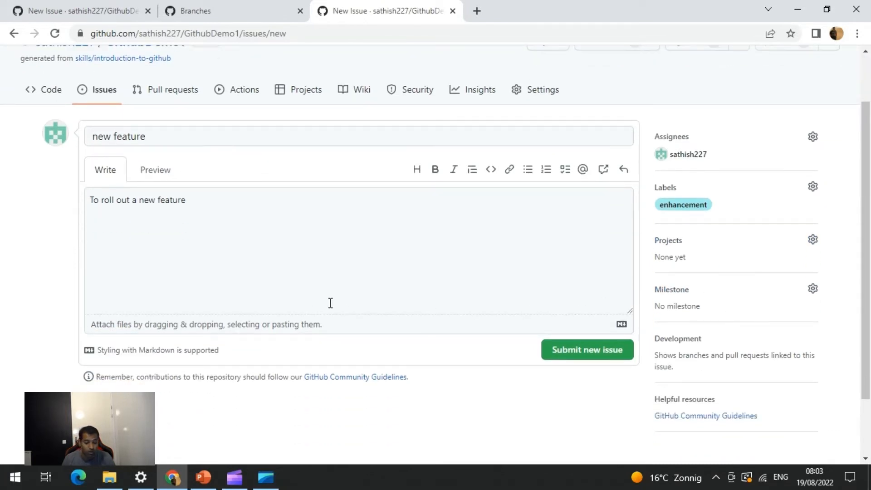
pyautogui.click(576, 354)
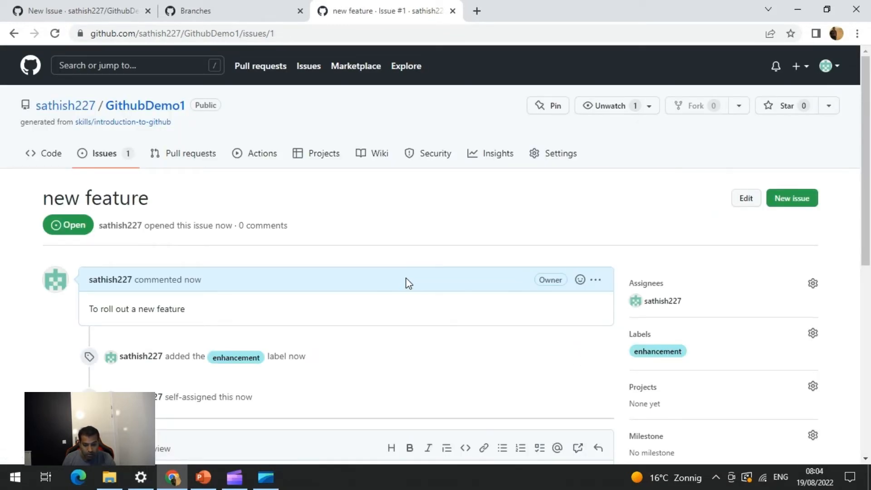
# Open the repository settings and scroll through the General settings page
pyautogui.scroll(-3, 407, 282)
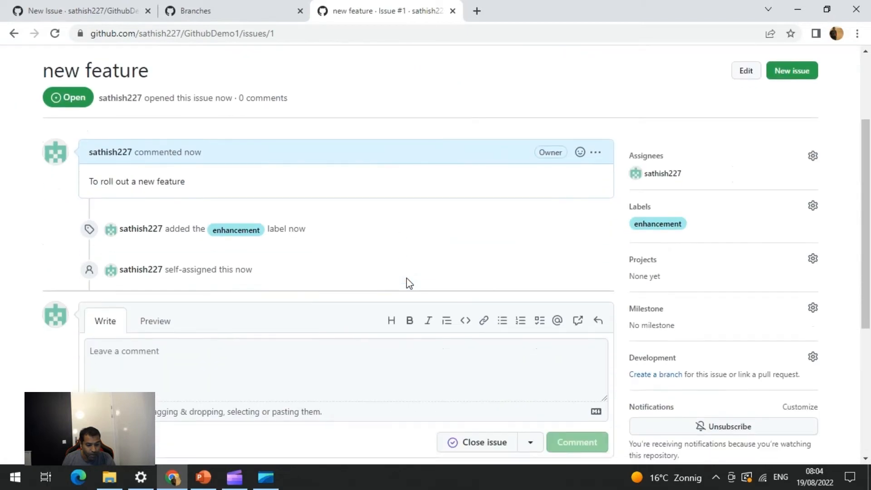
pyautogui.scroll(3, 407, 282)
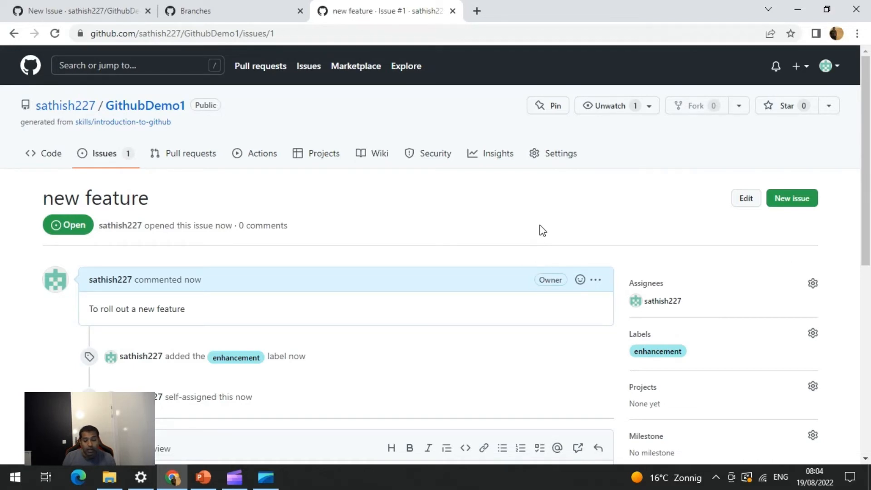
pyautogui.click(563, 155)
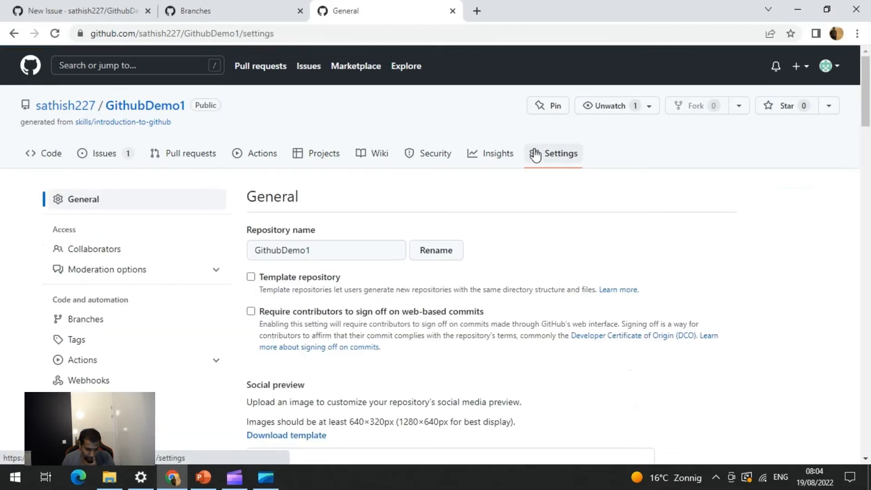
pyautogui.scroll(-5, 176, 324)
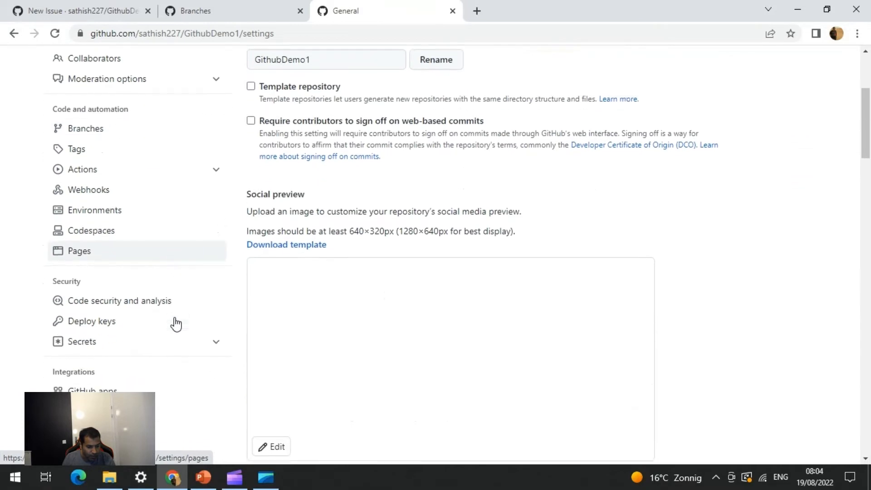
pyautogui.scroll(-3, 177, 323)
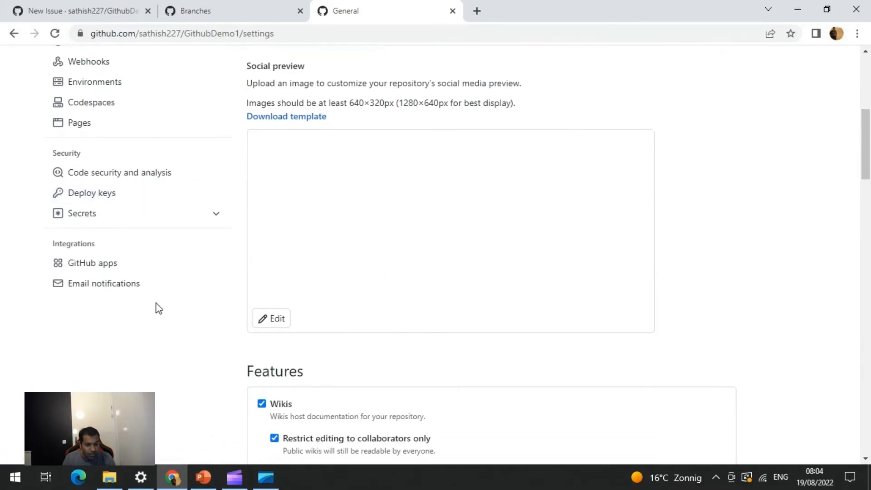
pyautogui.scroll(2, 159, 308)
# Add the owner's e-mail address as a recipient for push email notifications and save the setup
pyautogui.click(108, 348)
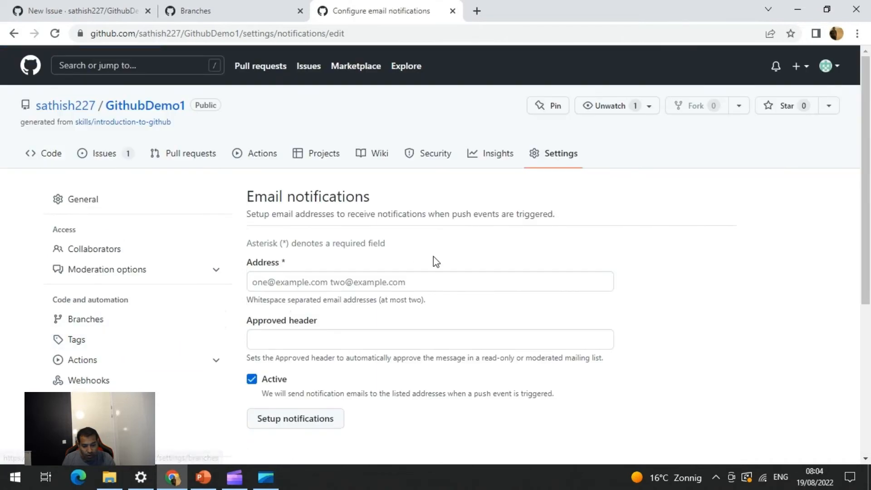
pyautogui.click(343, 283)
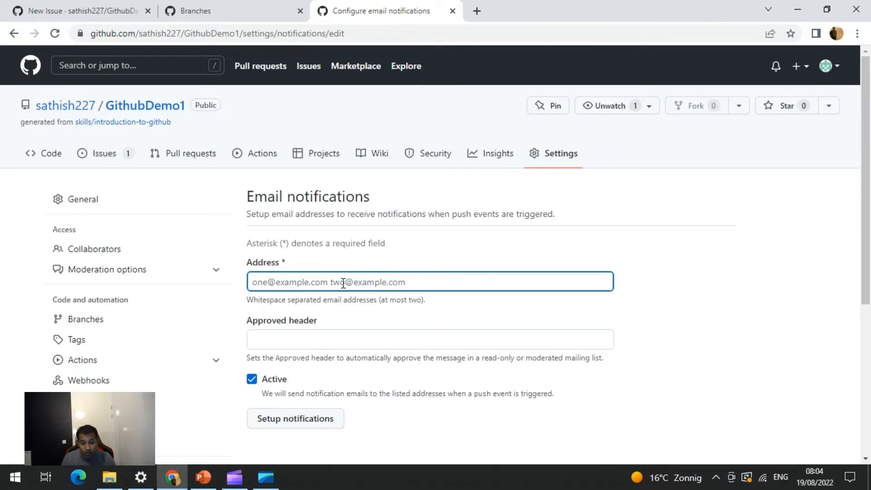
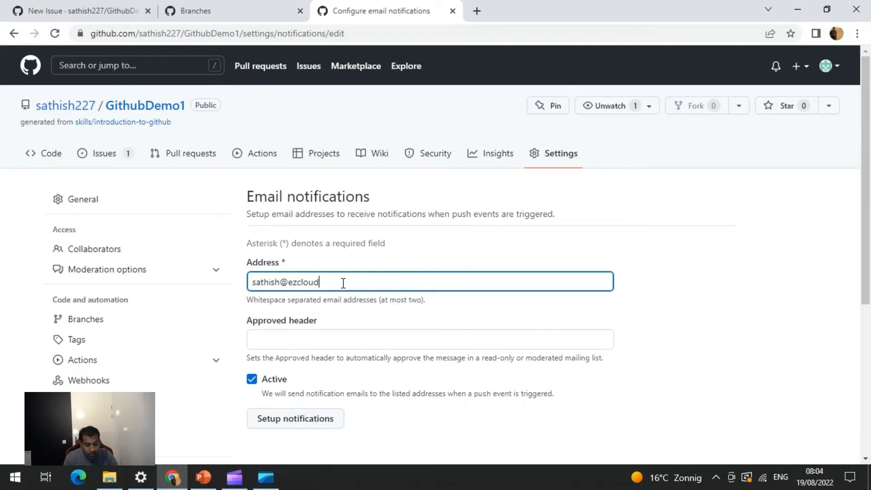
pyautogui.click(813, 269)
pyautogui.scroll(-1, 732, 299)
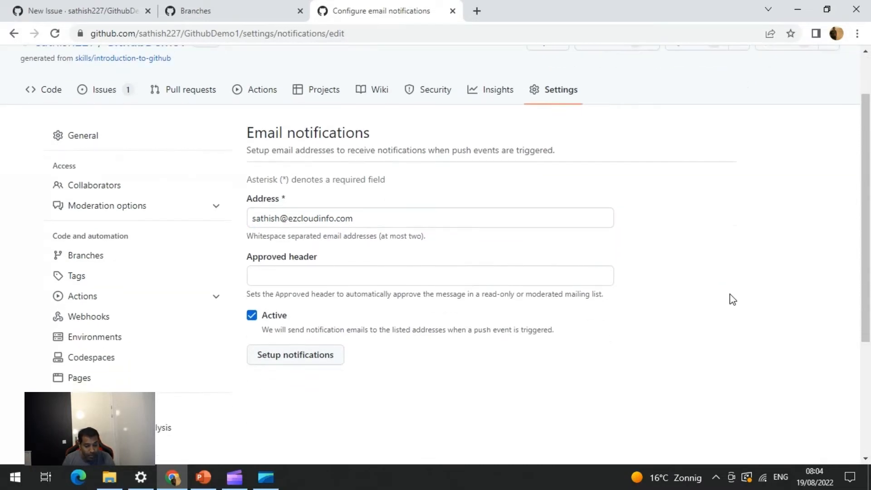
pyautogui.click(312, 365)
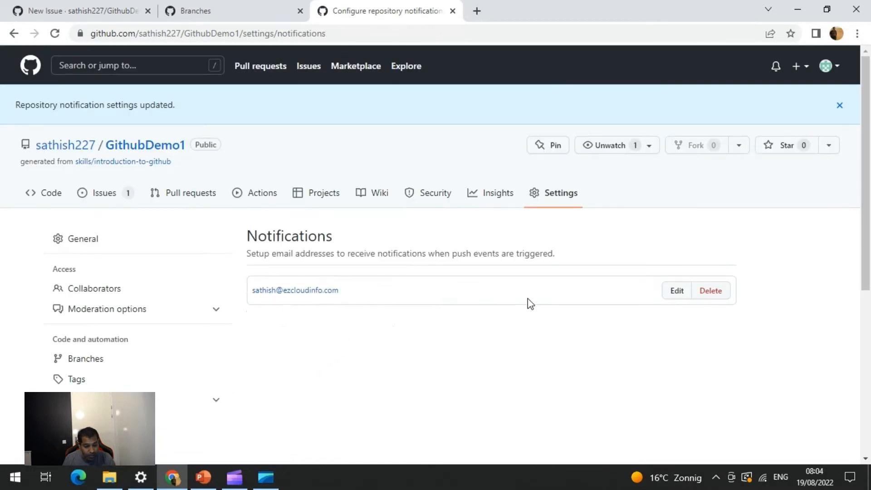
# Review the installed GitHub Apps integration settings page
pyautogui.scroll(-3, 290, 352)
pyautogui.scroll(-2, 152, 356)
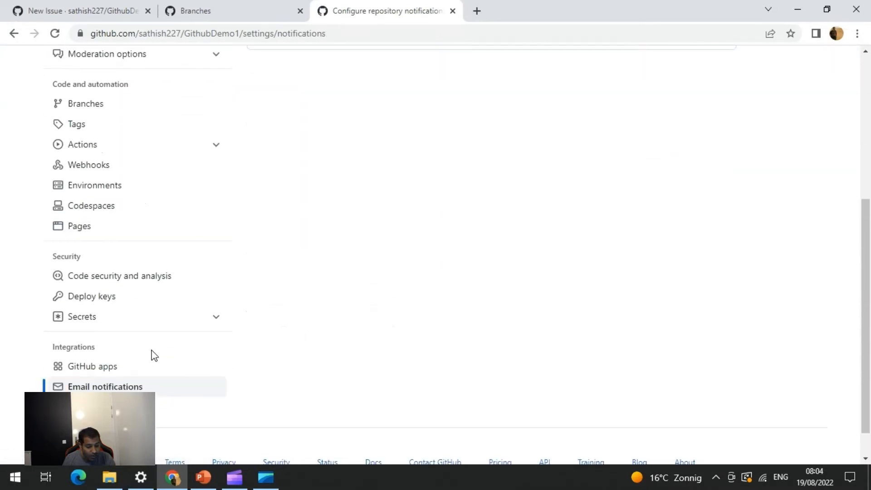
pyautogui.scroll(1, 130, 342)
pyautogui.scroll(-1, 110, 362)
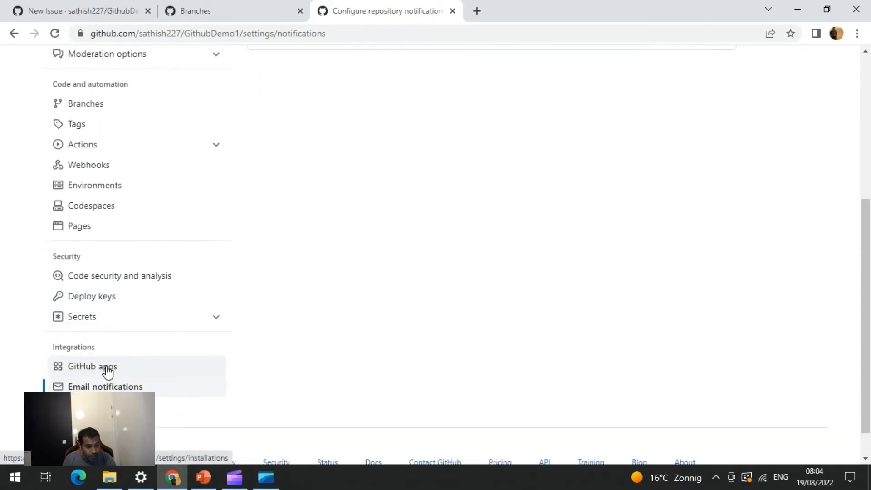
pyautogui.click(107, 371)
pyautogui.scroll(-3, 138, 350)
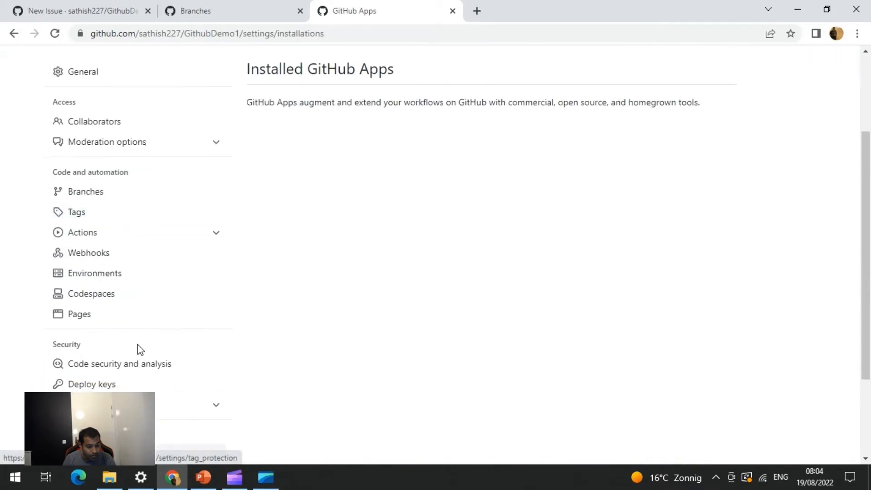
pyautogui.scroll(-3, 137, 345)
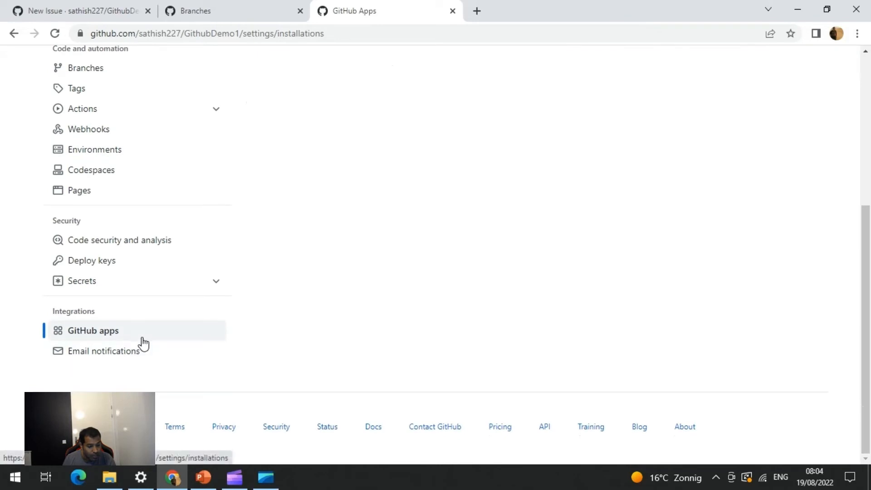
pyautogui.scroll(3, 136, 345)
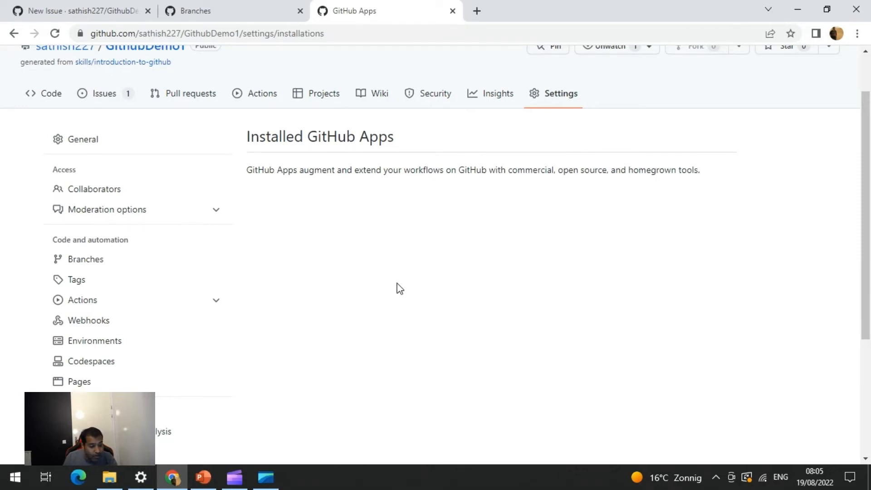
pyautogui.scroll(-5, 397, 288)
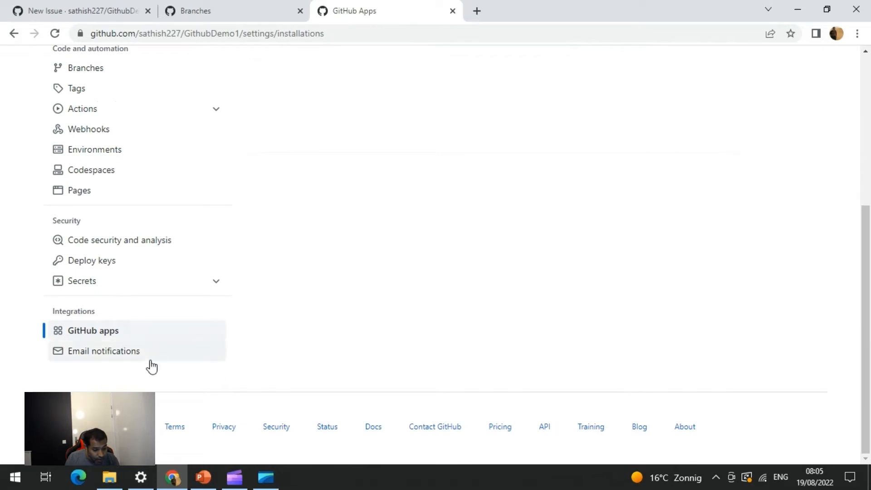
# Return to the email notifications settings page and review the configured address
pyautogui.click(94, 353)
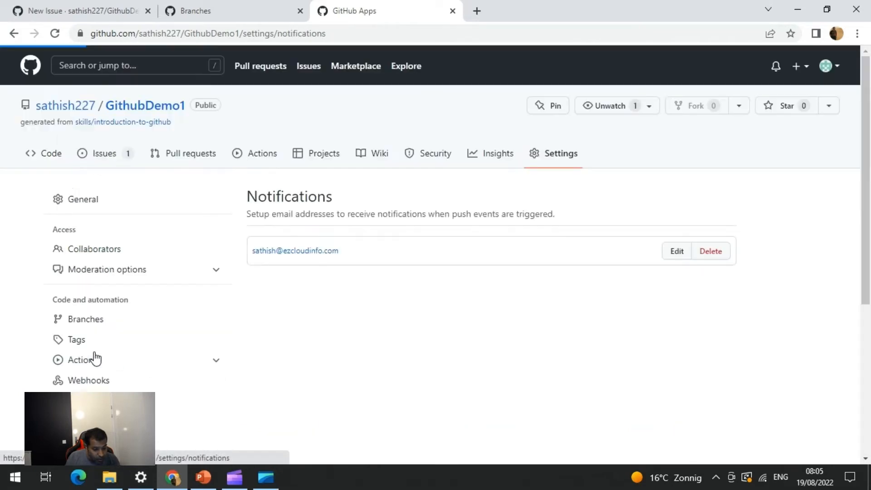
pyautogui.scroll(-4, 129, 335)
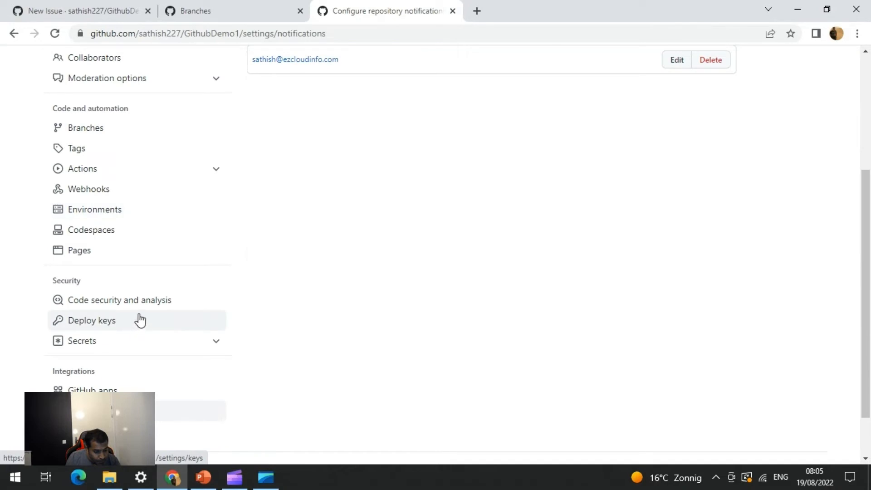
pyautogui.scroll(2, 140, 313)
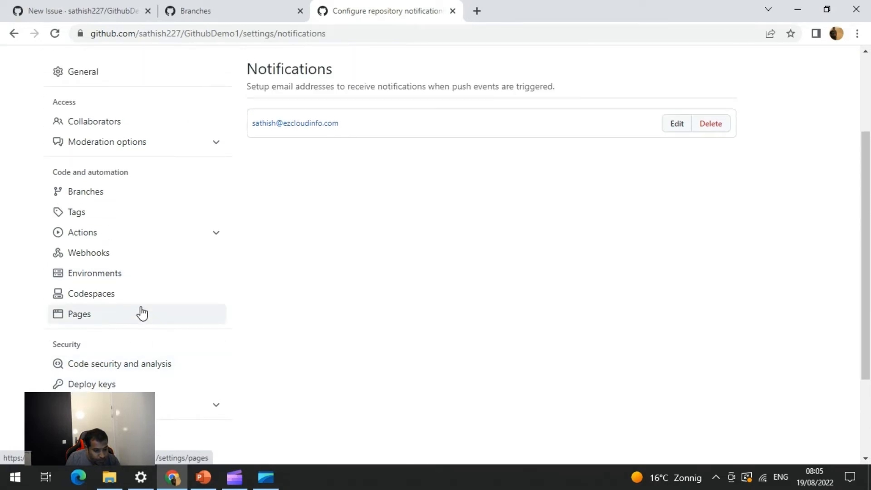
pyautogui.scroll(1, 141, 312)
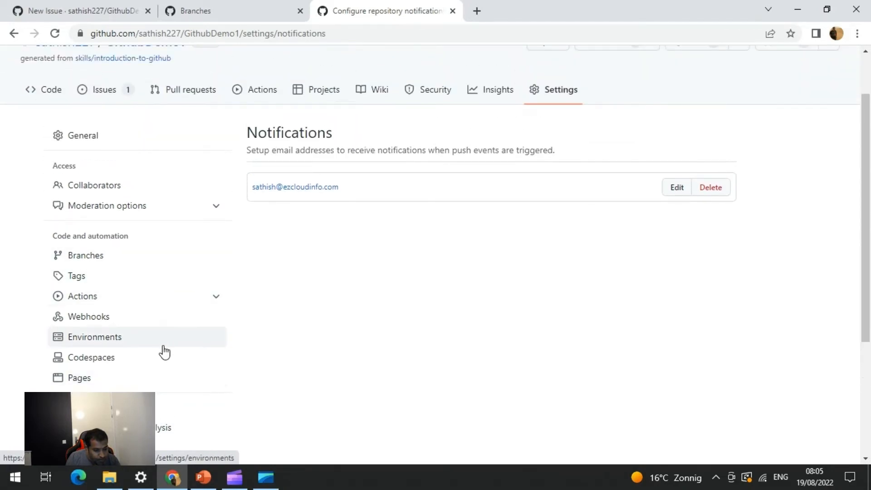
pyautogui.scroll(-3, 164, 351)
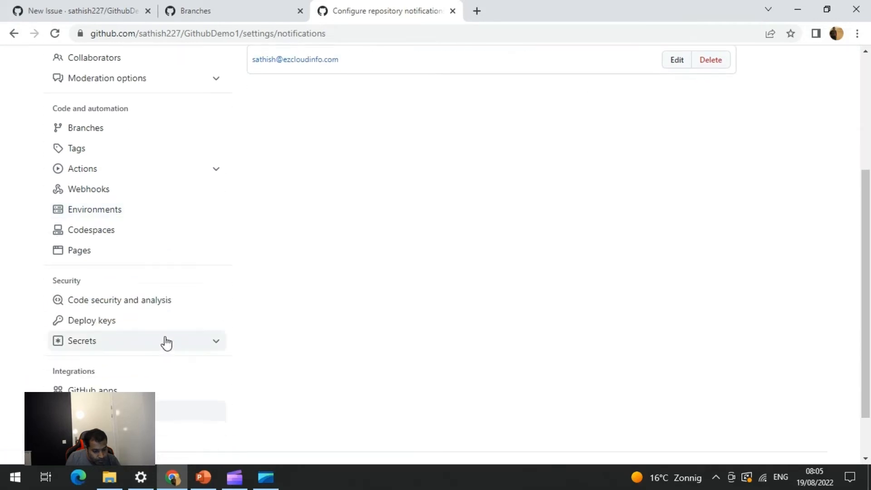
pyautogui.scroll(-2, 166, 343)
pyautogui.click(132, 356)
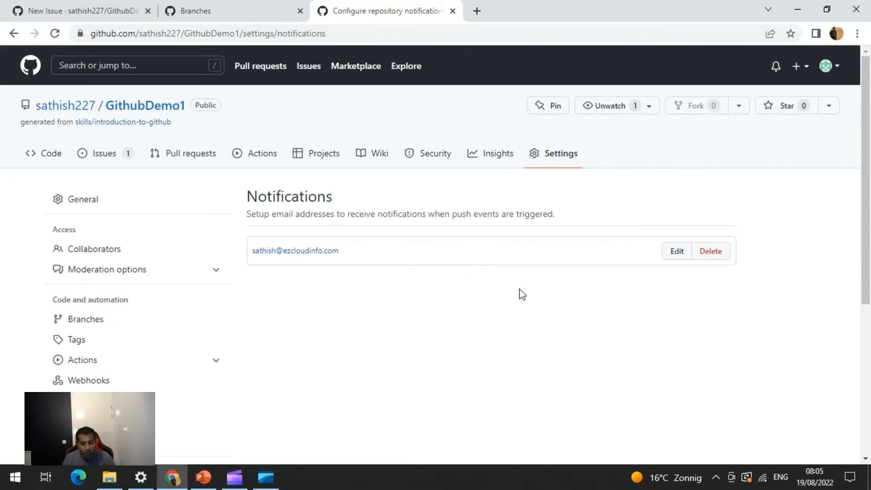
pyautogui.scroll(-5, 516, 290)
pyautogui.scroll(5, 516, 290)
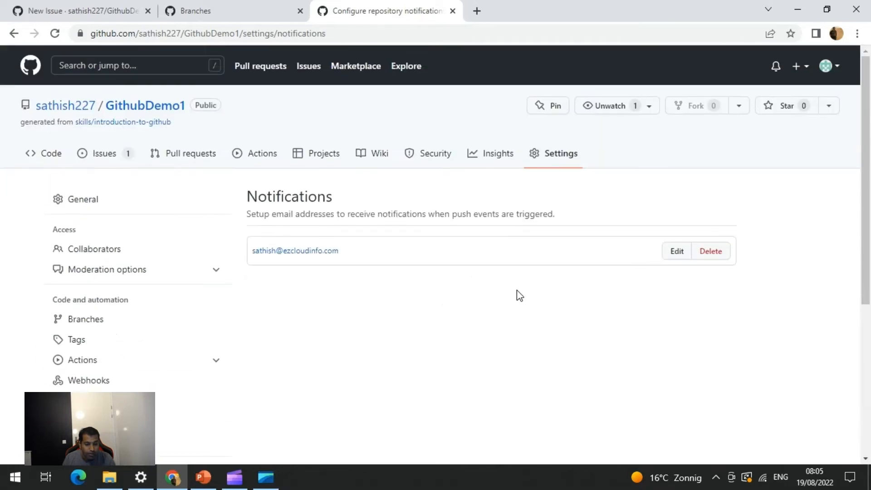
# Create a new branch from main named 'Clone for' followed by your first name
pyautogui.click(153, 106)
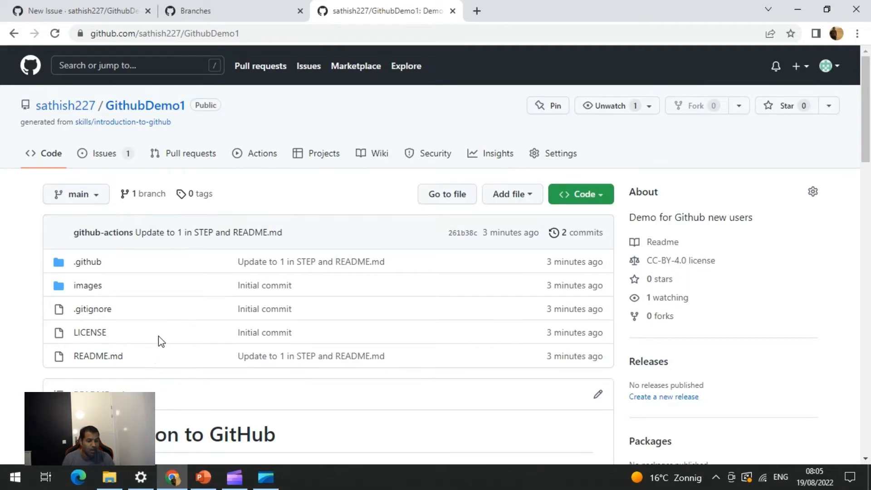
pyautogui.click(145, 196)
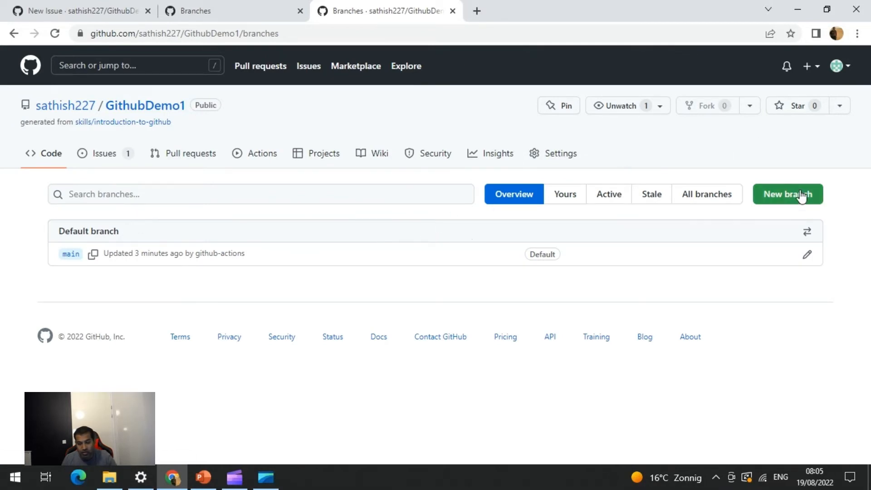
pyautogui.click(126, 111)
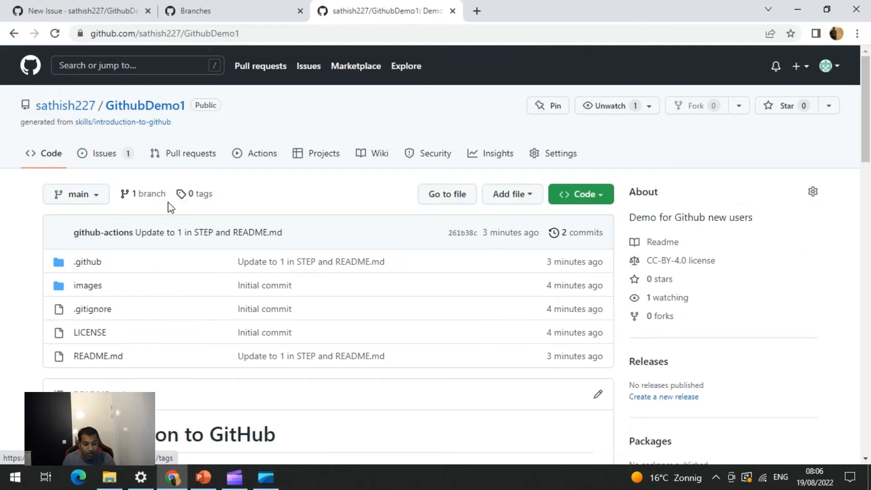
pyautogui.click(123, 198)
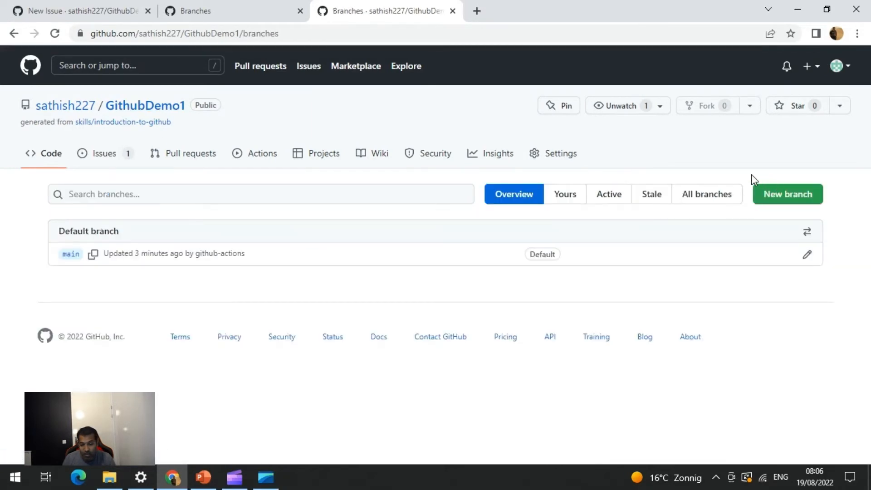
pyautogui.click(771, 193)
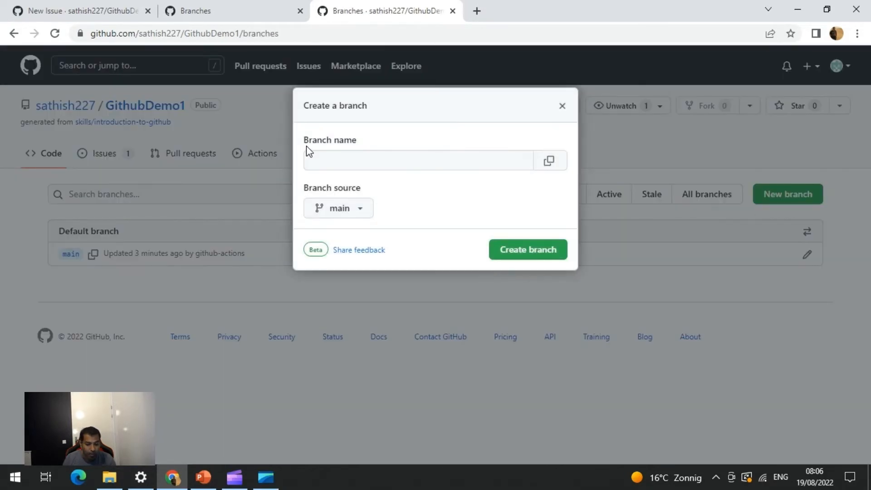
pyautogui.click(330, 162)
pyautogui.write('Clone for')
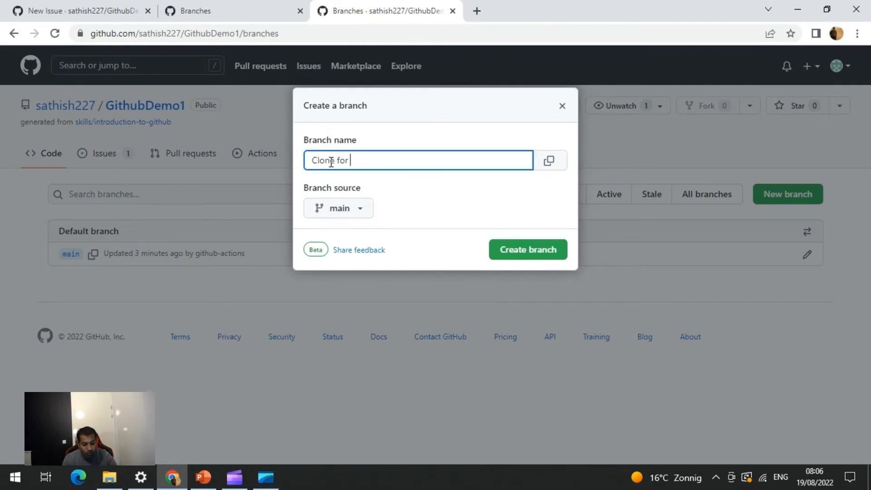
pyautogui.write(' Sathish')
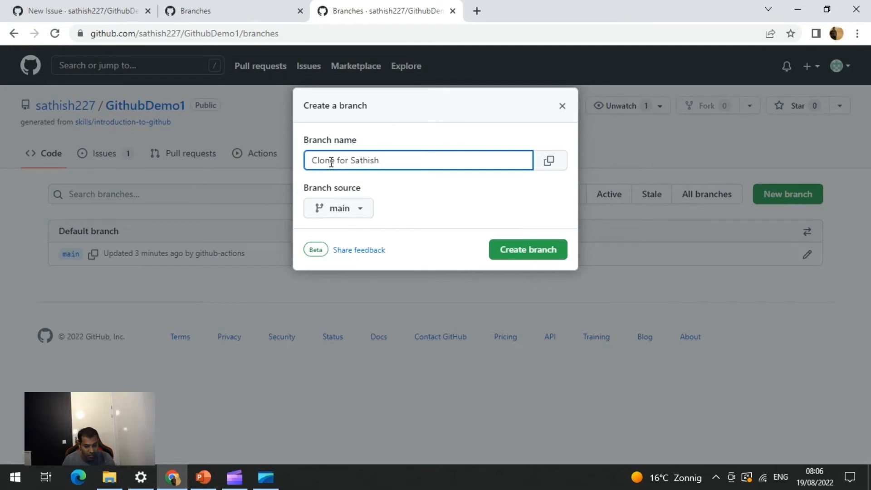
pyautogui.click(528, 253)
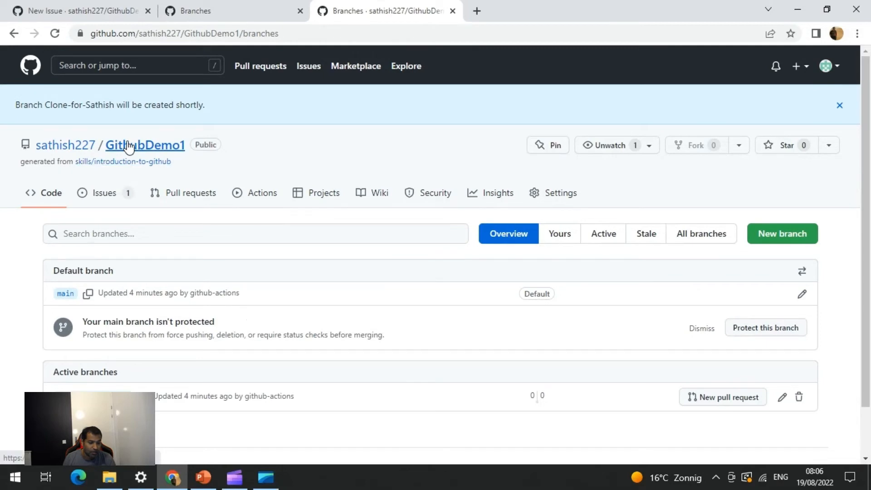
# Open the repository's branch list to review the branches
pyautogui.click(143, 153)
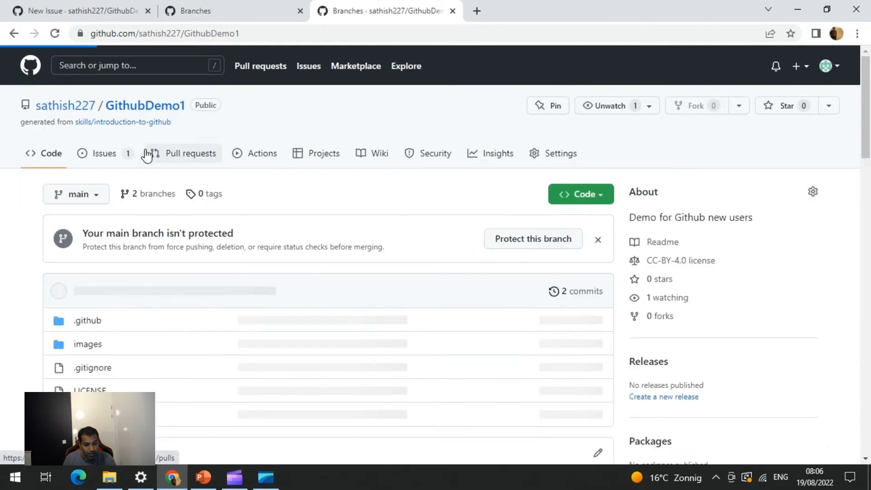
pyautogui.click(159, 193)
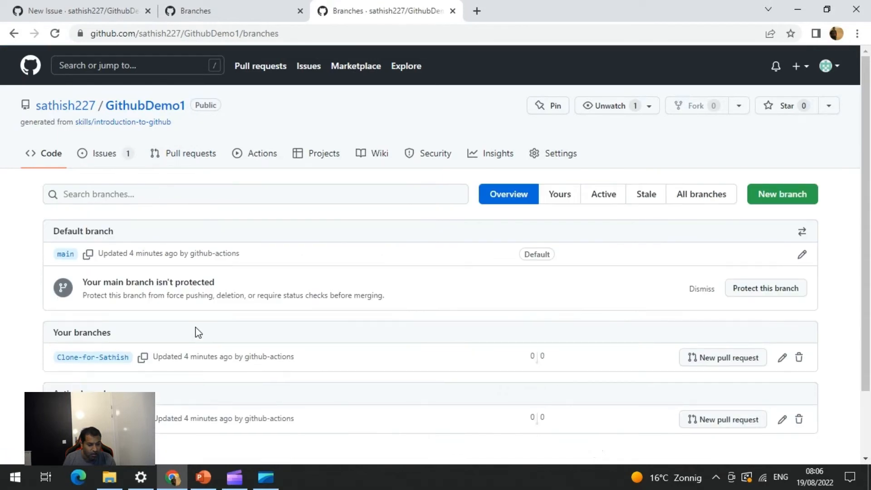
pyautogui.scroll(-2, 195, 325)
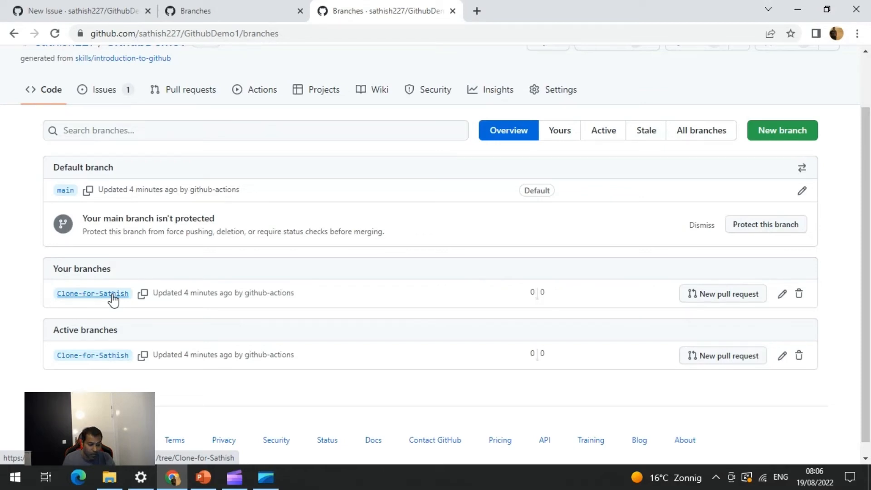
# Open the Clone-for-Sathish branch's code view from the repository's branch list
pyautogui.click(112, 295)
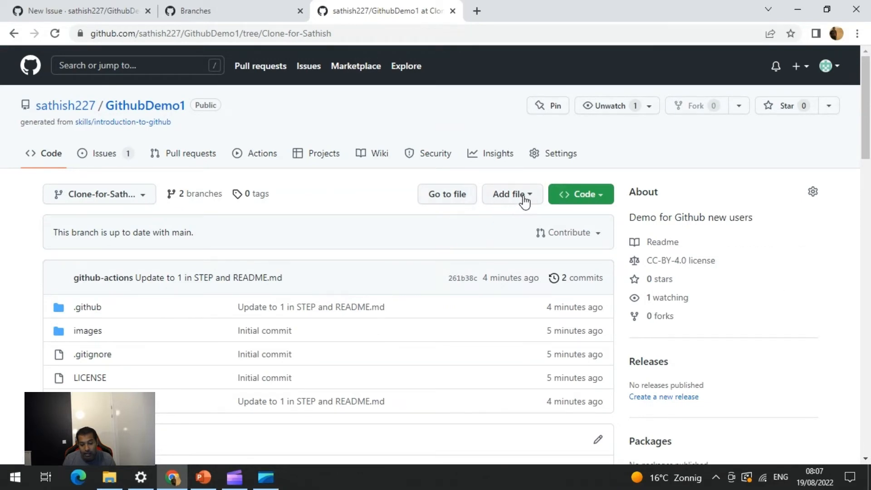
pyautogui.click(459, 203)
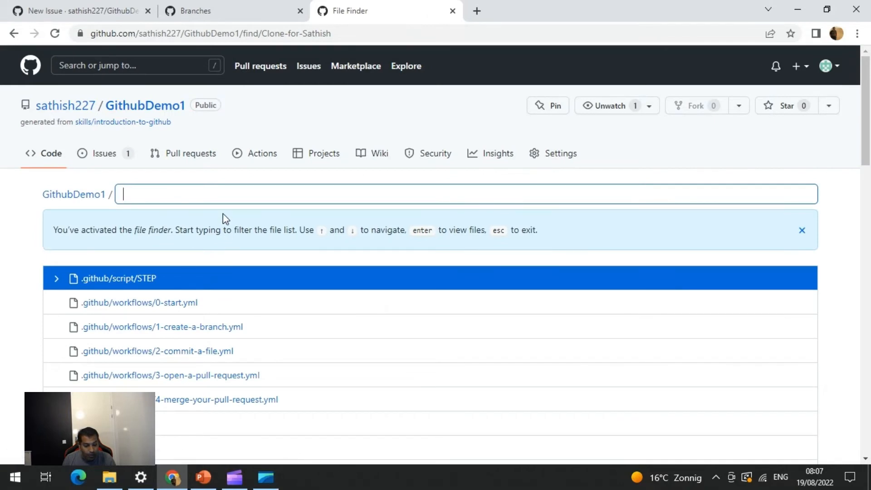
pyautogui.moveTo(135, 125)
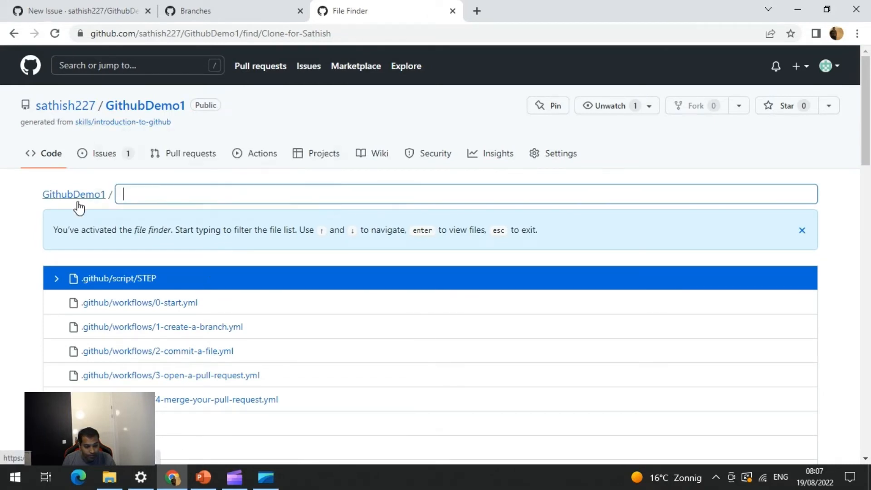
pyautogui.click(154, 109)
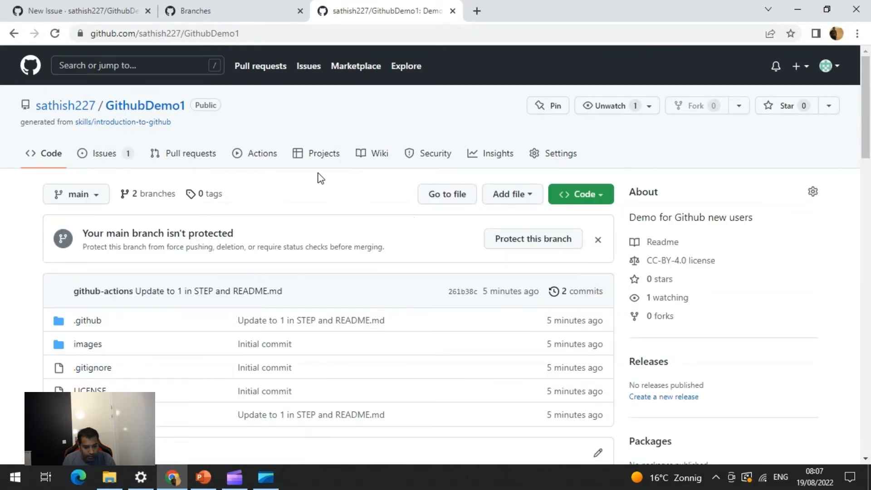
pyautogui.click(161, 198)
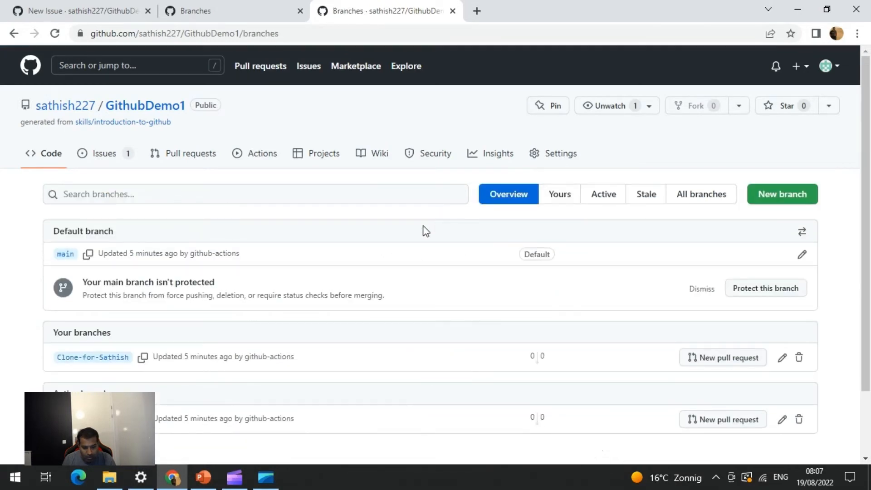
pyautogui.click(109, 360)
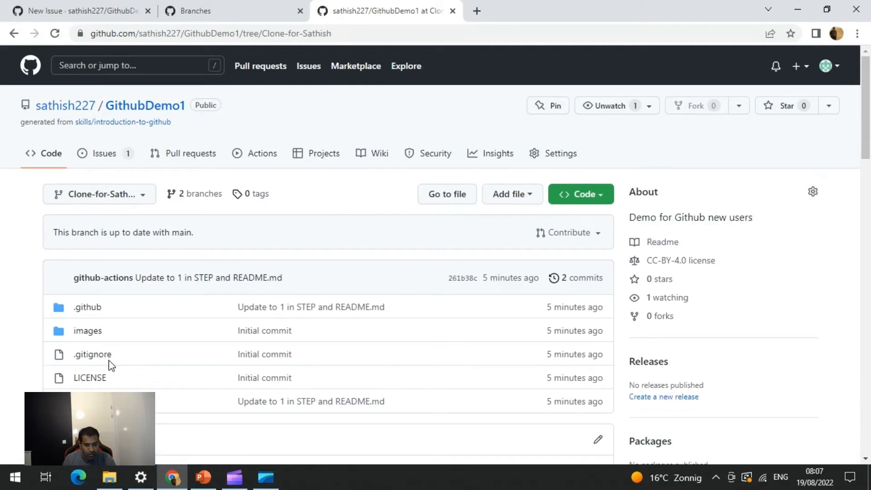
# Upload the file Office365Group.ps1 from the D:\Scripts folder to the Clone-for-Sathish branch
pyautogui.click(519, 195)
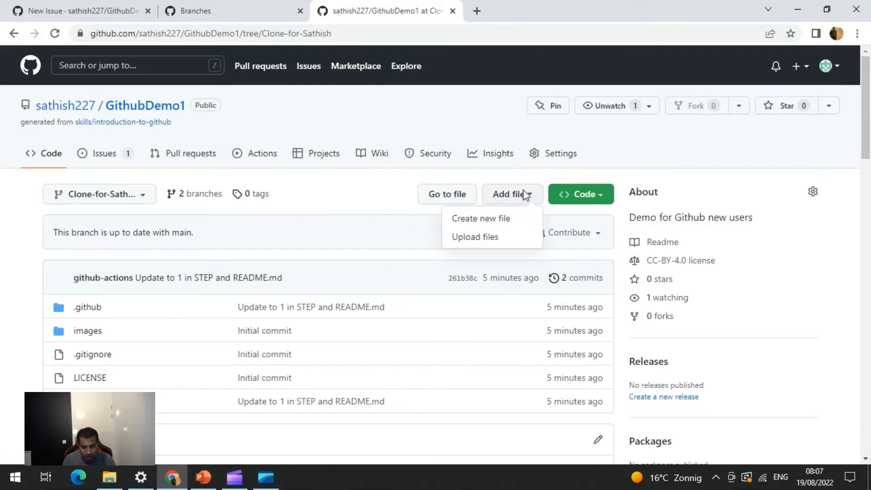
pyautogui.click(490, 242)
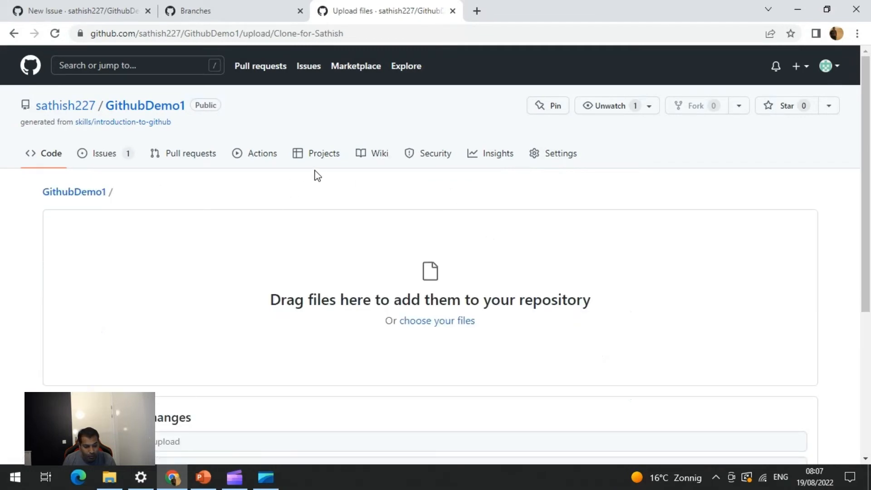
pyautogui.click(429, 324)
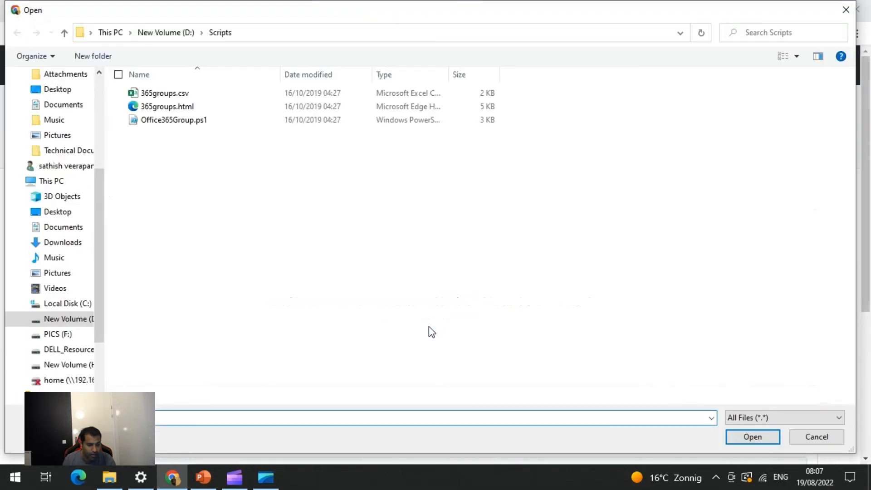
pyautogui.click(181, 121)
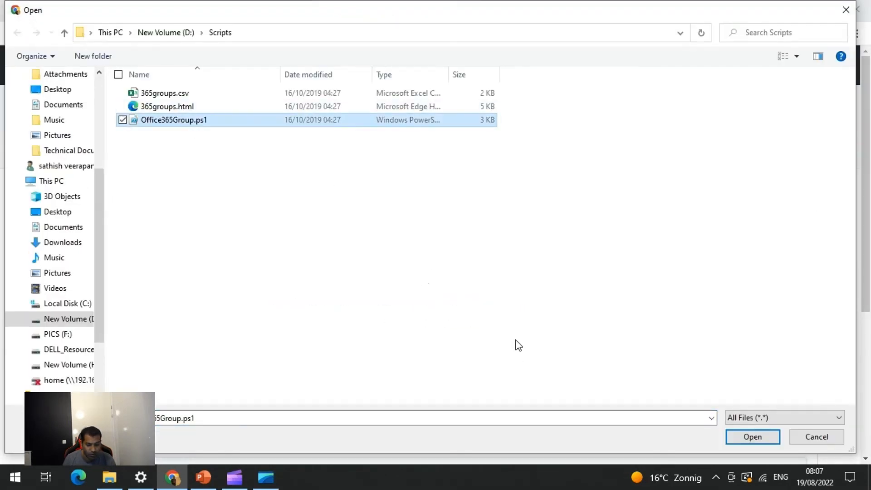
pyautogui.click(742, 438)
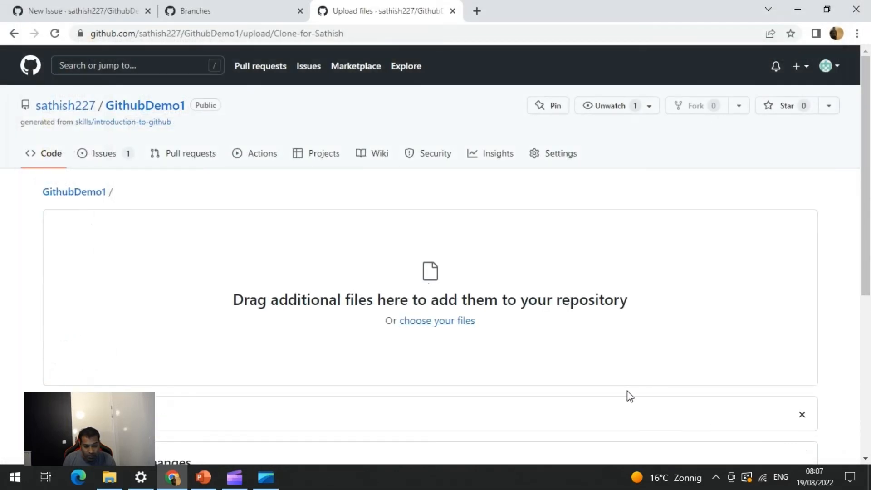
# Commit the upload directly to the branch with the description 'Added a ps1 script for Office 365 Groups'
pyautogui.scroll(-6, 631, 394)
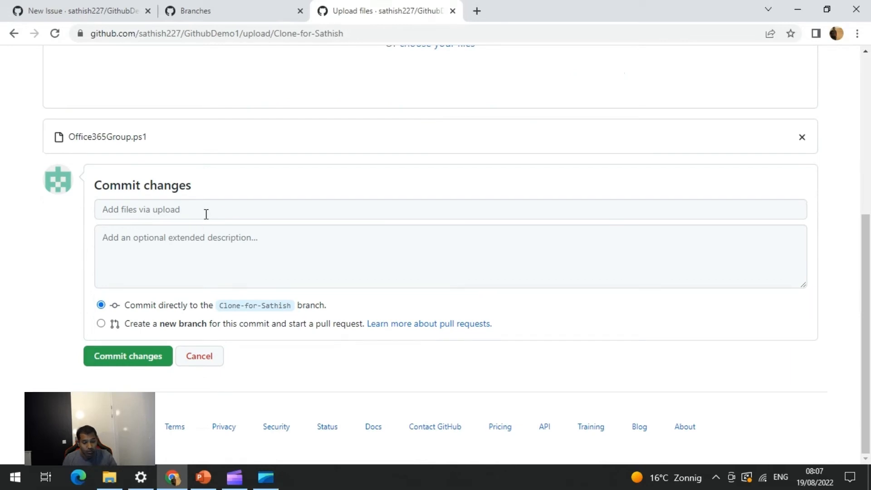
pyautogui.click(208, 253)
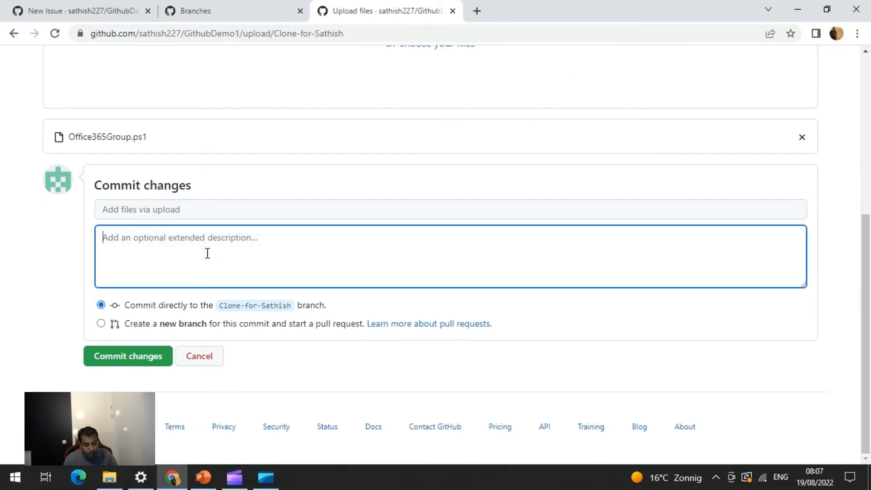
pyautogui.write('Added a ')
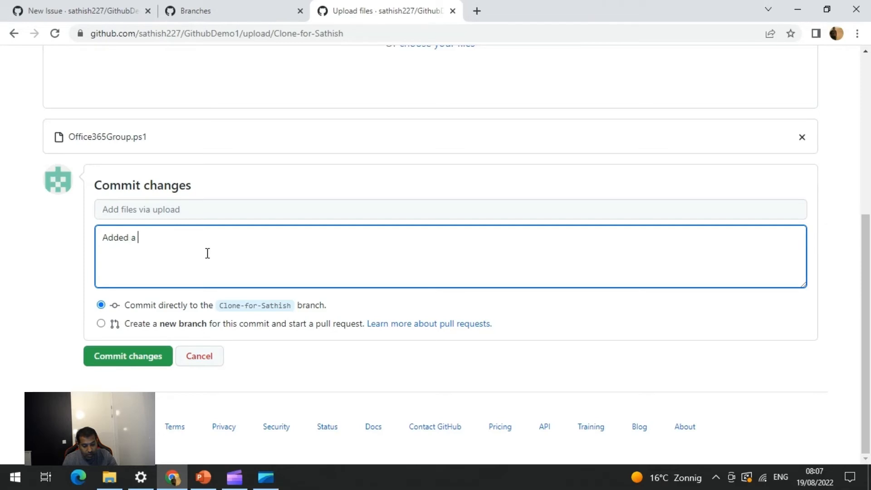
pyautogui.write('ps1 script for ')
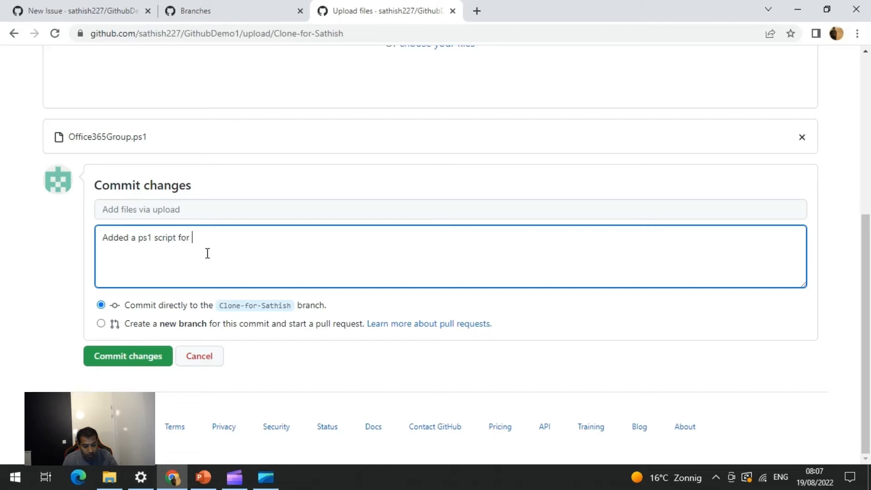
pyautogui.write('Office 365 ')
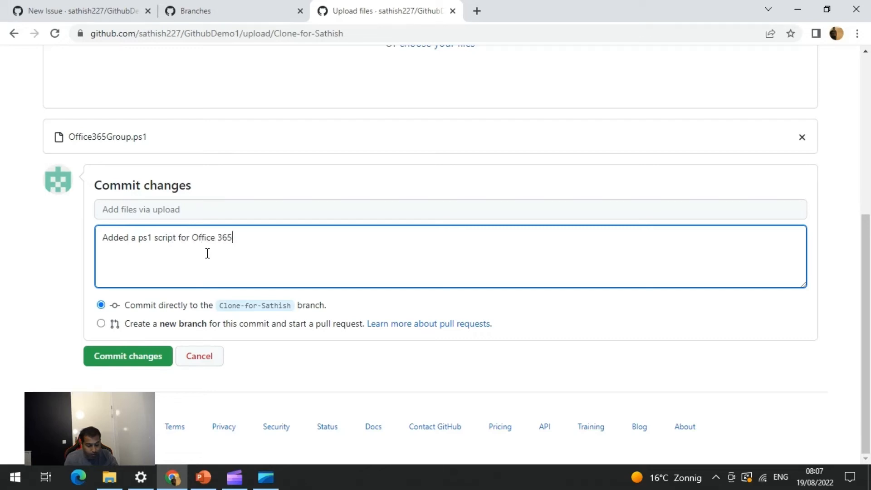
pyautogui.write('Groups')
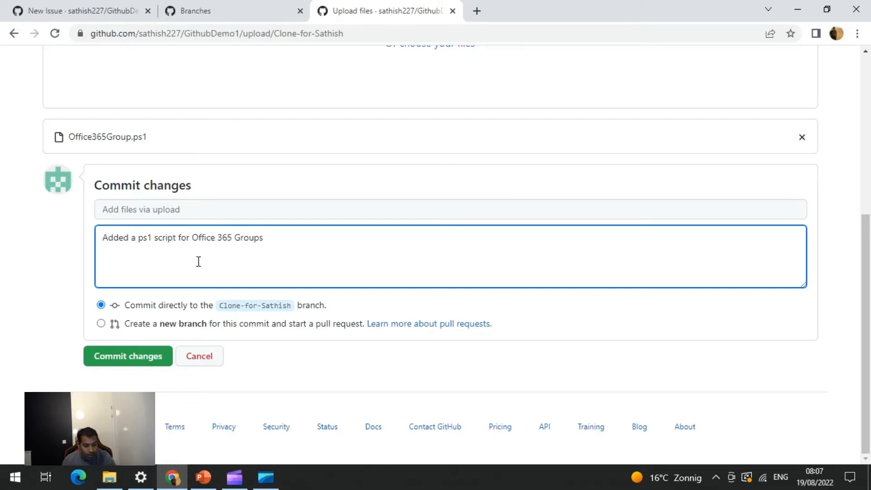
pyautogui.click(138, 359)
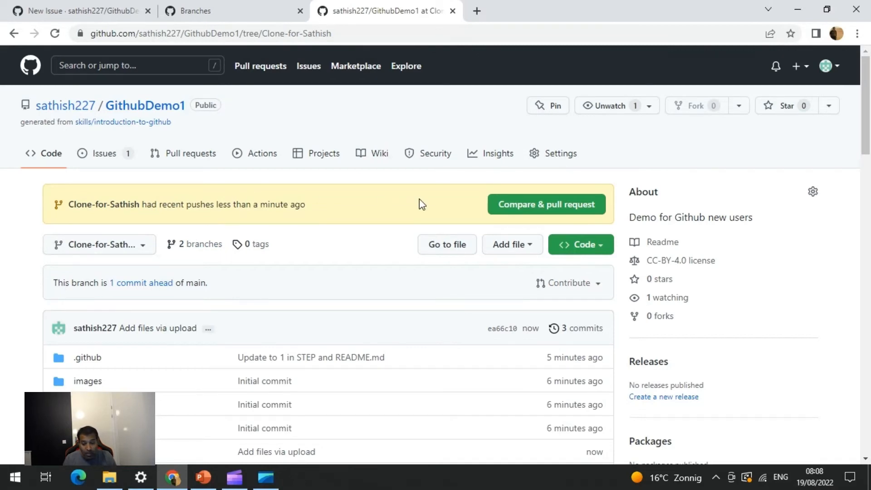
# Open a pull request from Clone-for-Sathish into main with the prefilled title and description, keeping it ready for review
pyautogui.click(530, 203)
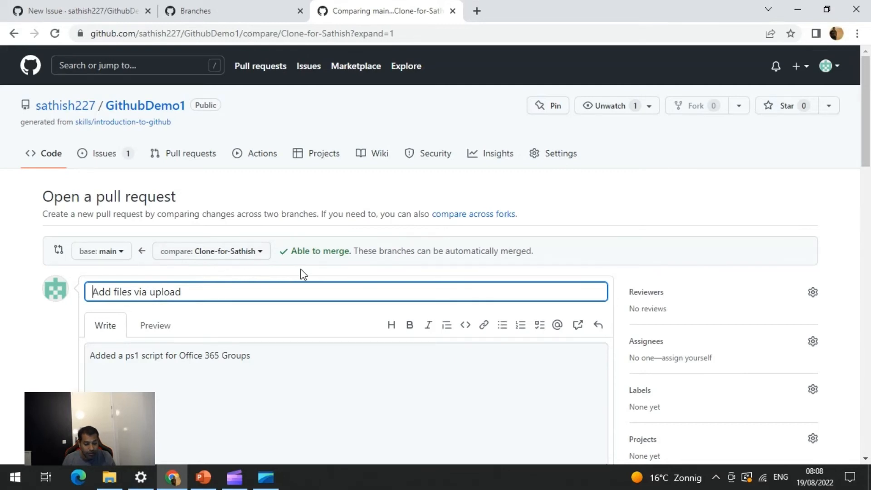
pyautogui.scroll(-3, 303, 274)
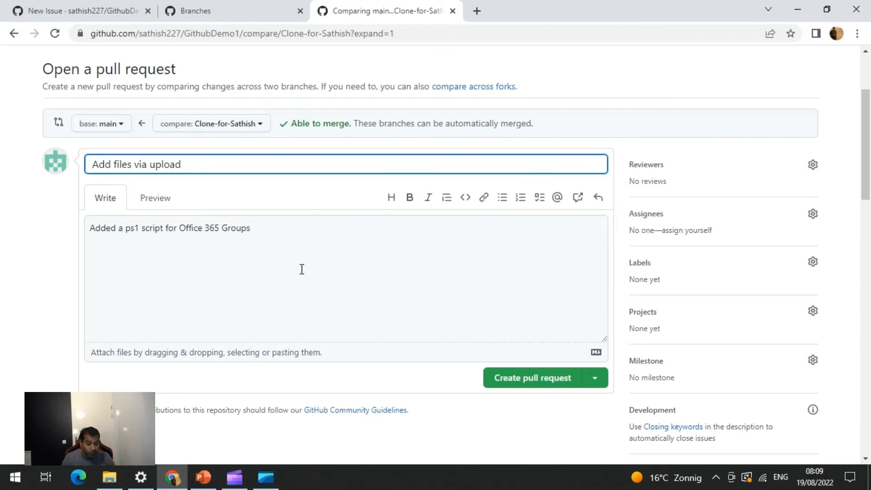
pyautogui.click(288, 280)
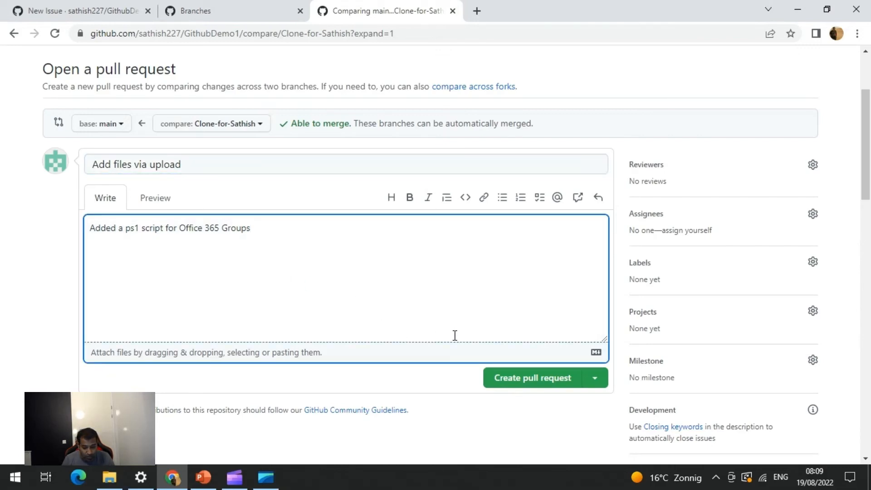
pyautogui.click(596, 380)
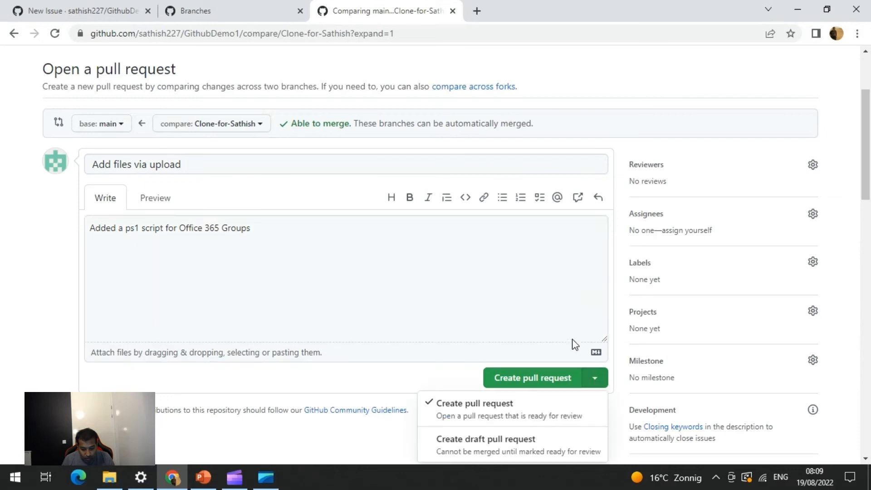
pyautogui.scroll(-1, 573, 344)
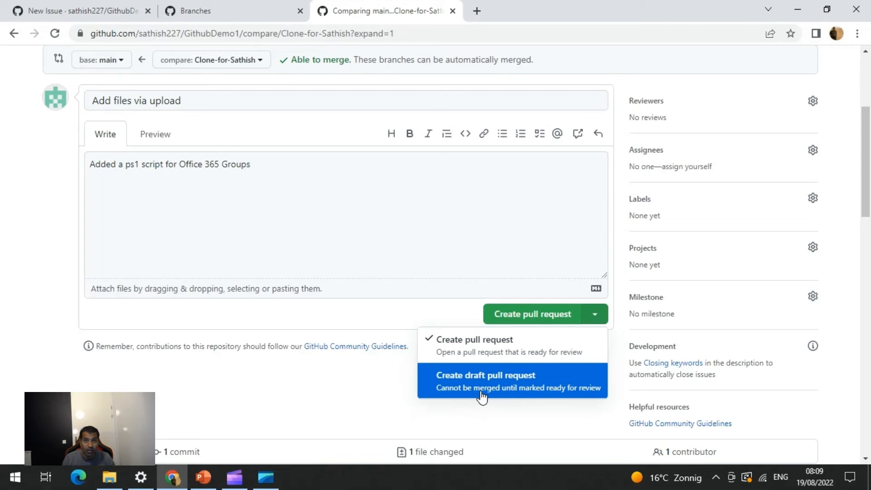
pyautogui.click(492, 355)
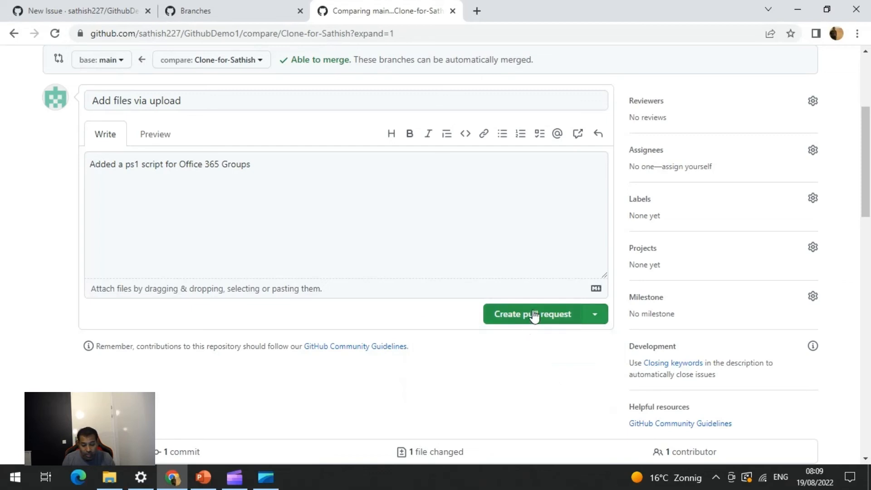
pyautogui.click(534, 315)
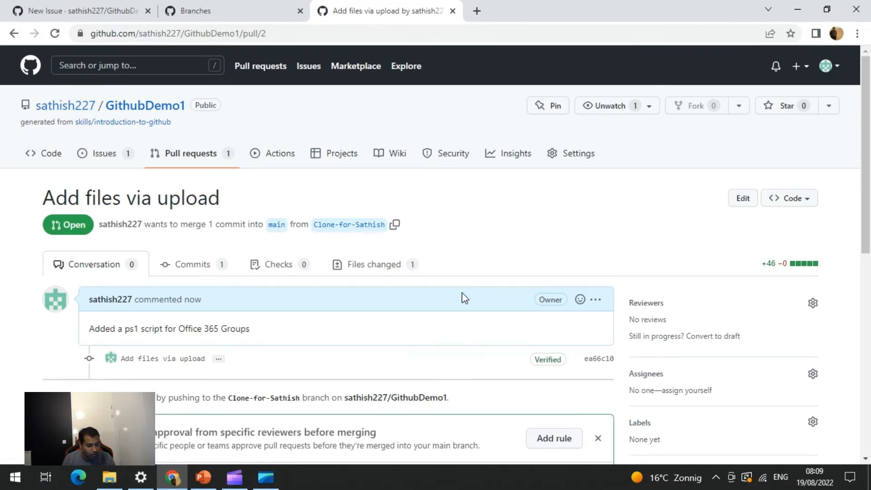
# Merge the pull request, appending ' - added ps1 file' to the merge commit description
pyautogui.scroll(-4, 458, 281)
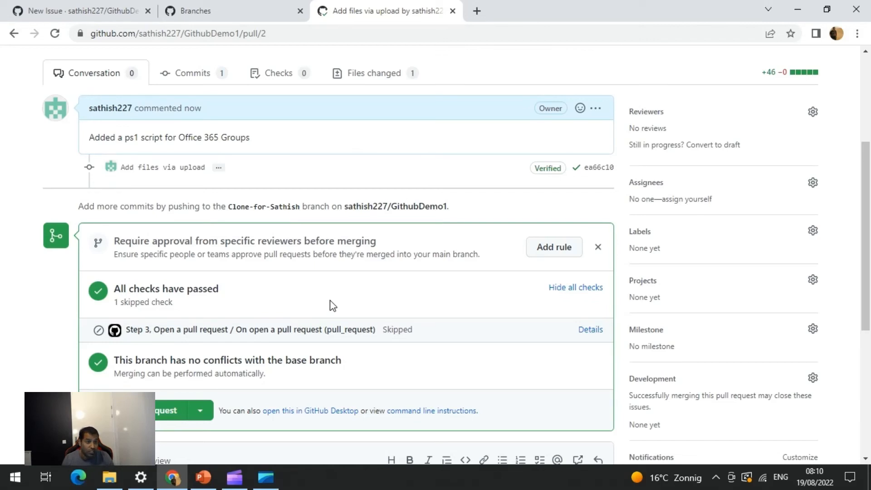
pyautogui.scroll(-1, 331, 305)
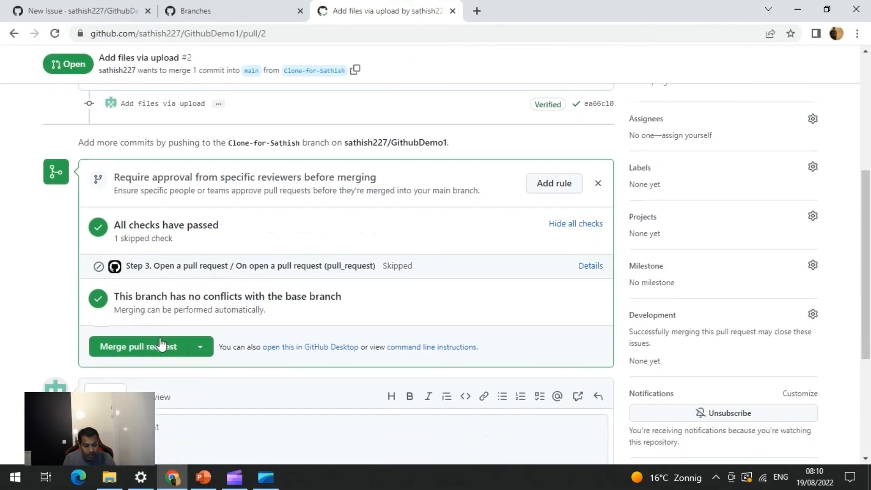
pyautogui.click(155, 349)
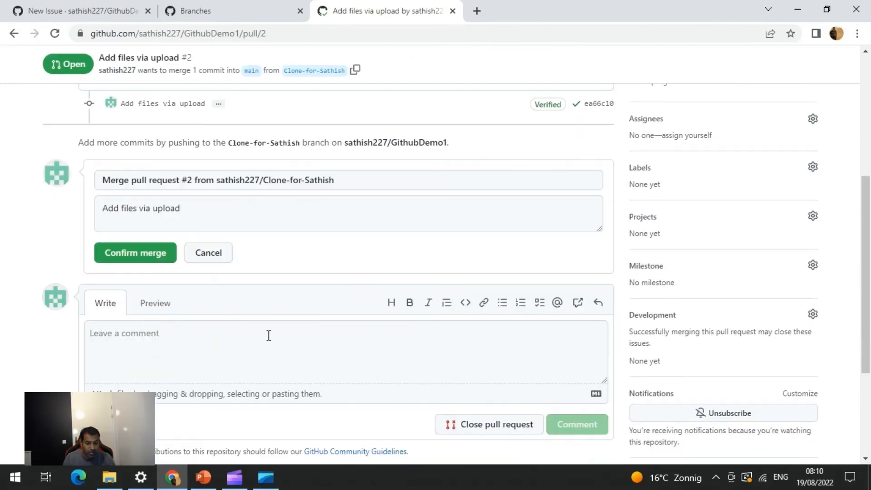
pyautogui.click(127, 212)
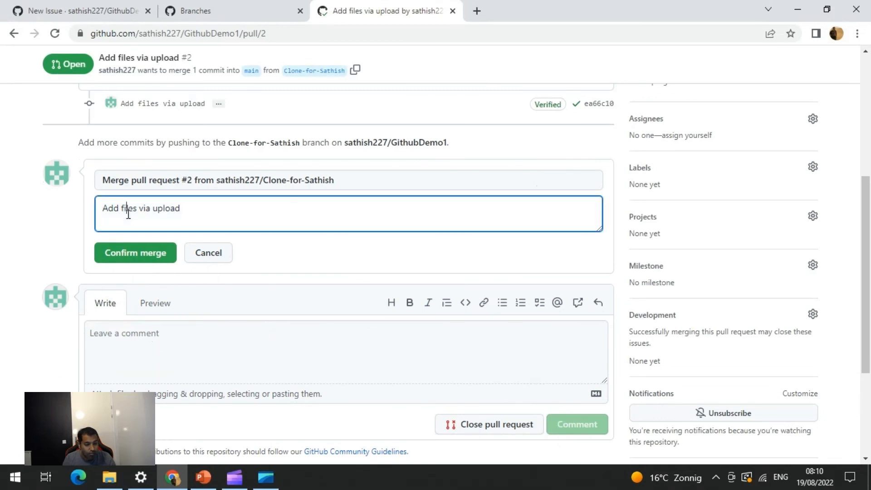
pyautogui.click(204, 209)
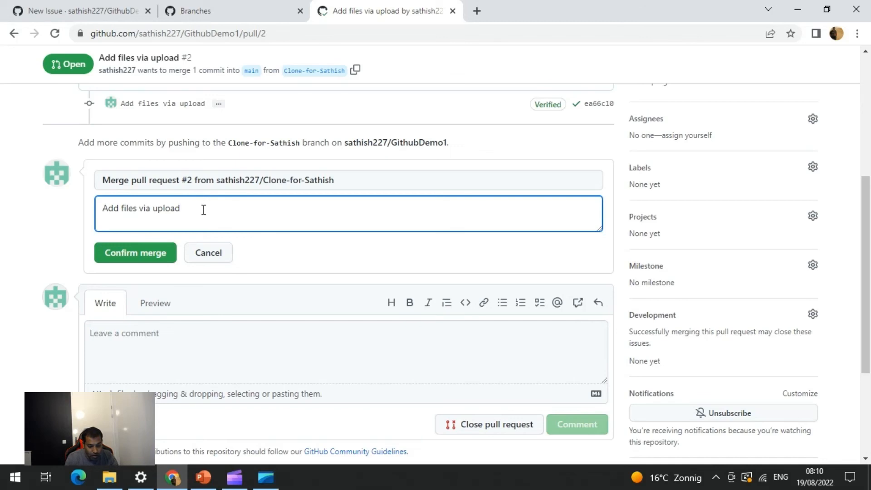
pyautogui.write('- added p')
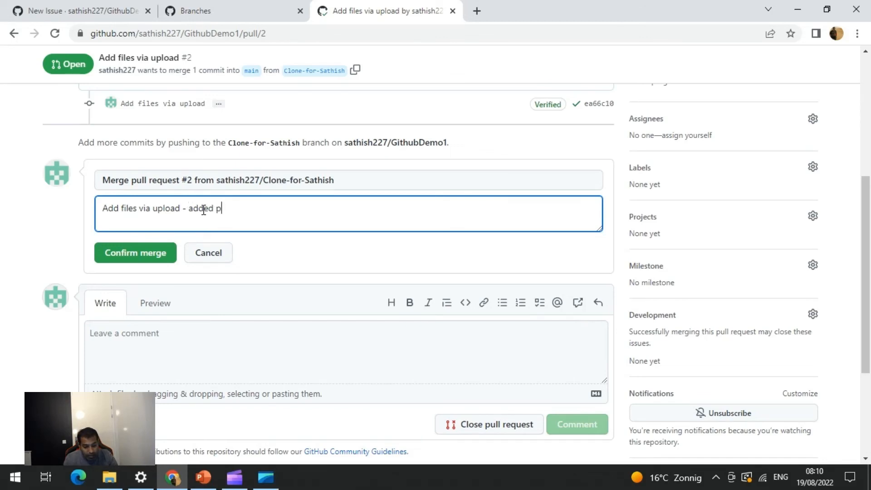
pyautogui.write('s1 file')
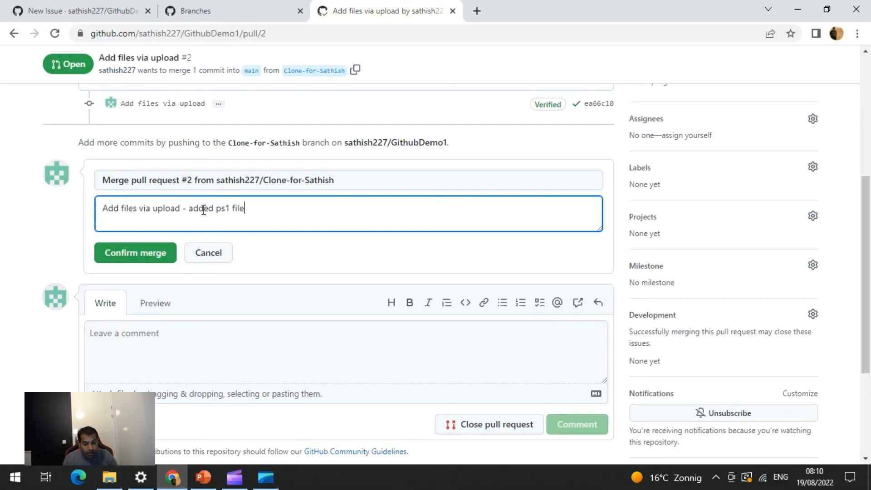
pyautogui.click(125, 255)
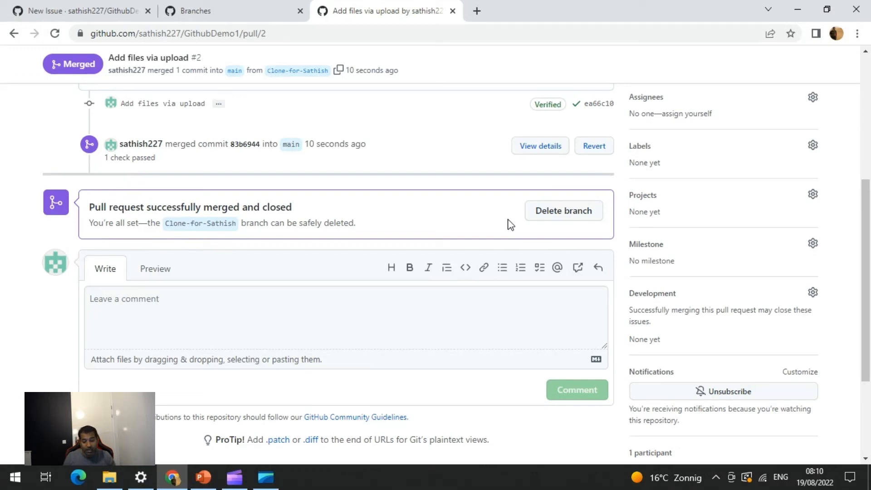
# Open the latest merge commit on main and review its changed file
pyautogui.scroll(4, 468, 252)
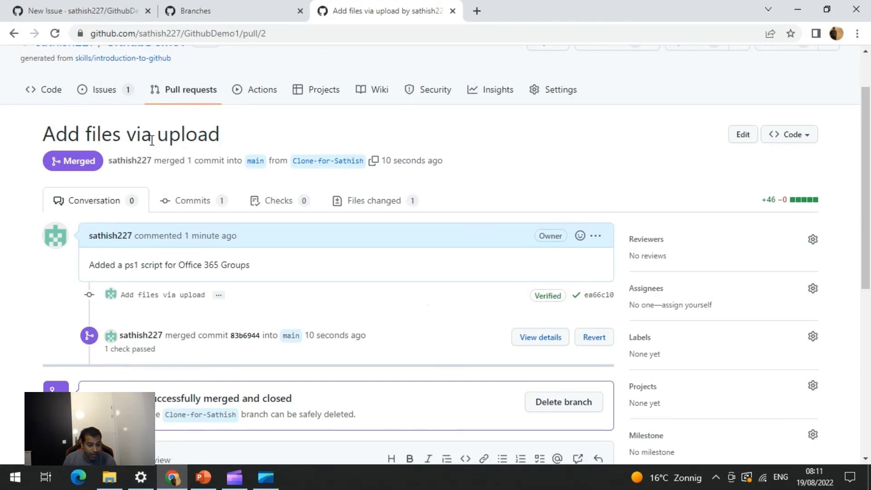
pyautogui.scroll(2, 140, 93)
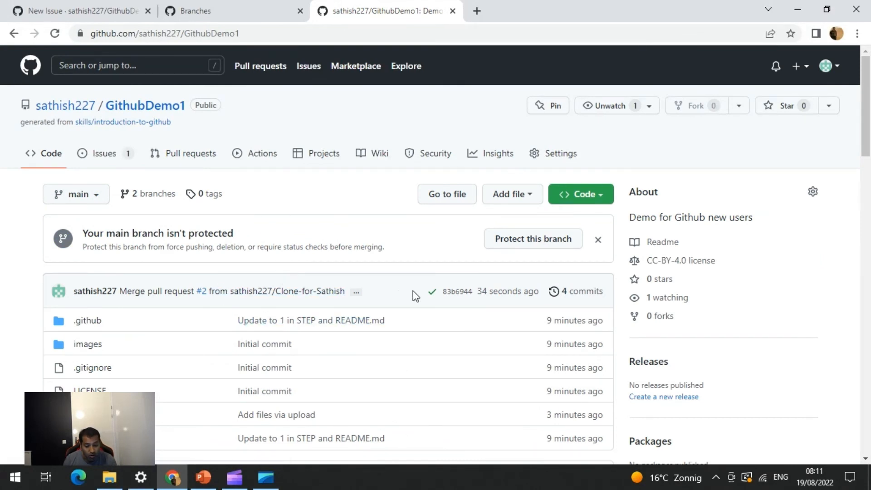
pyautogui.click(466, 298)
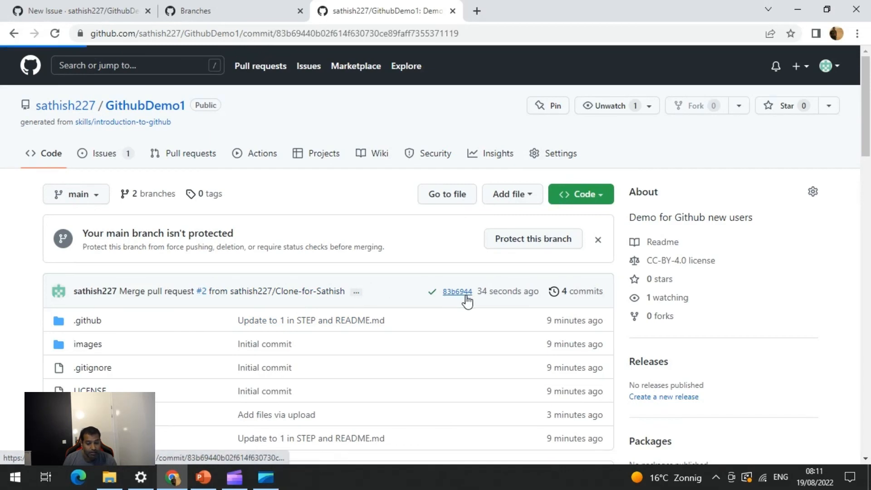
pyautogui.scroll(-1, 458, 294)
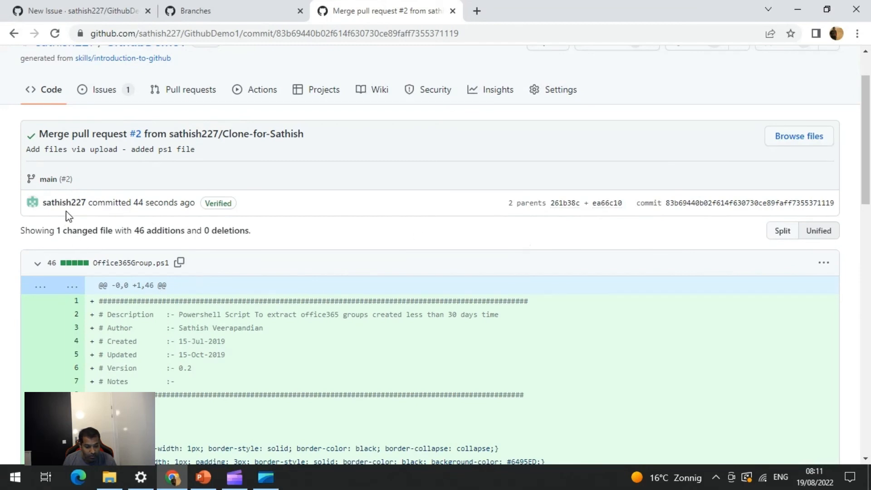
pyautogui.moveTo(189, 203); pyautogui.dragTo(143, 204)
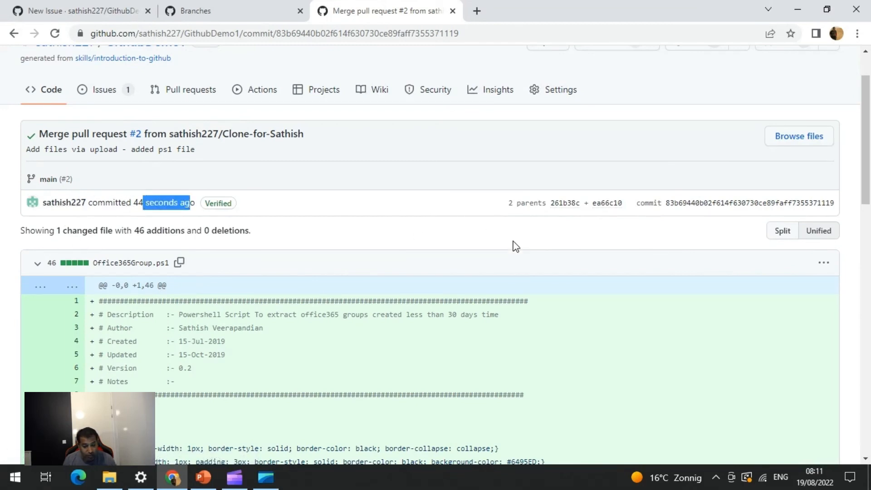
pyautogui.scroll(-3, 392, 255)
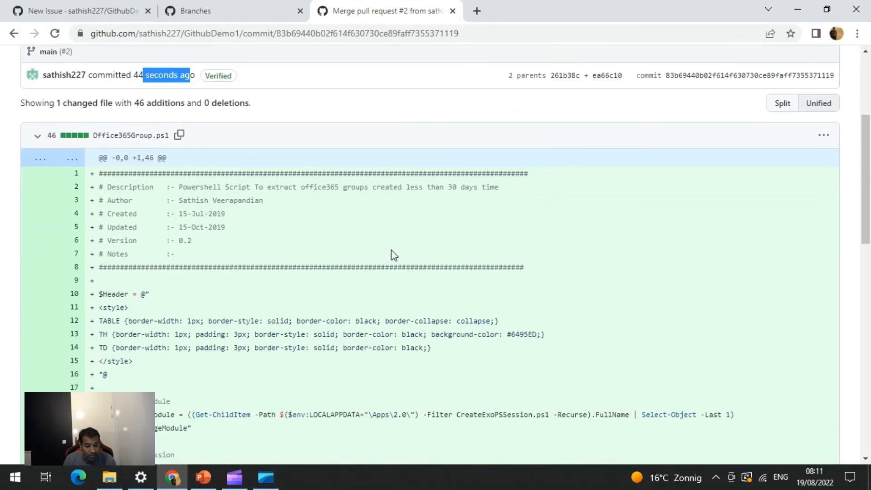
pyautogui.scroll(4, 393, 255)
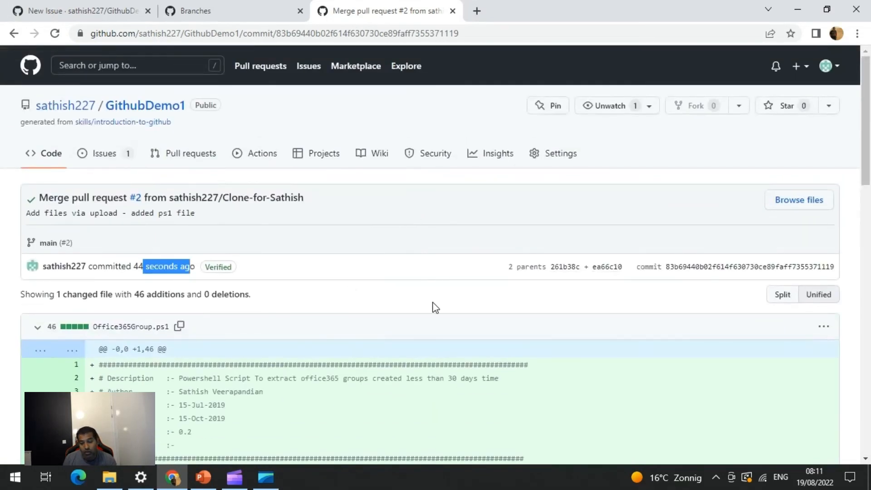